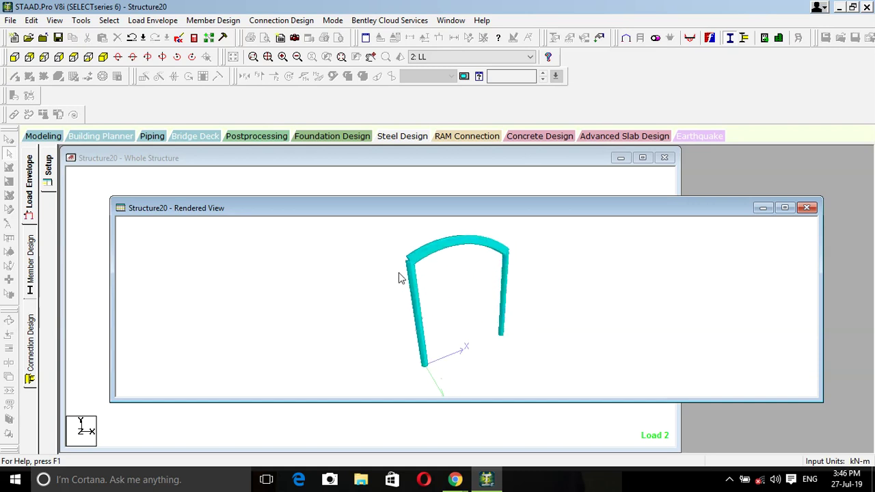
- Close the Rendered View window of the previous arch frame model
{"action": "left_click", "coordinate": [807, 207]}
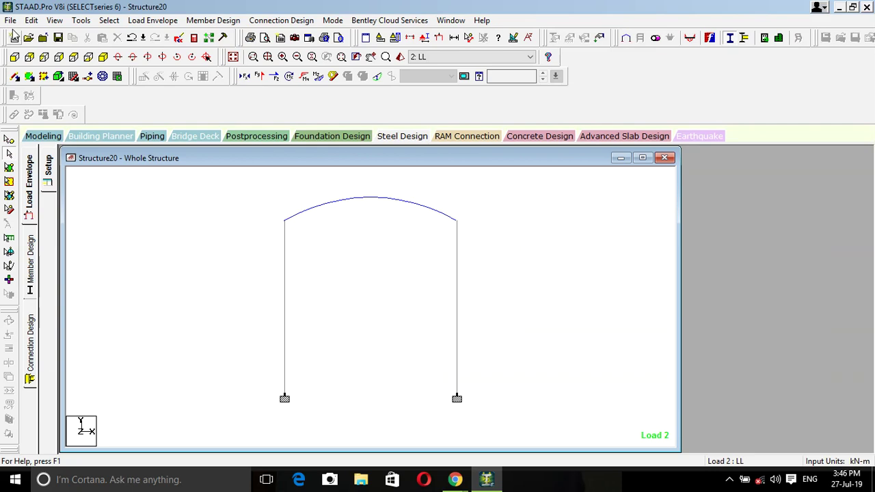
- Create a new Space model named CURVE BEAM in Meter and KiloNewton units
{"action": "left_click", "coordinate": [10, 20]}
{"action": "left_click", "coordinate": [53, 39]}
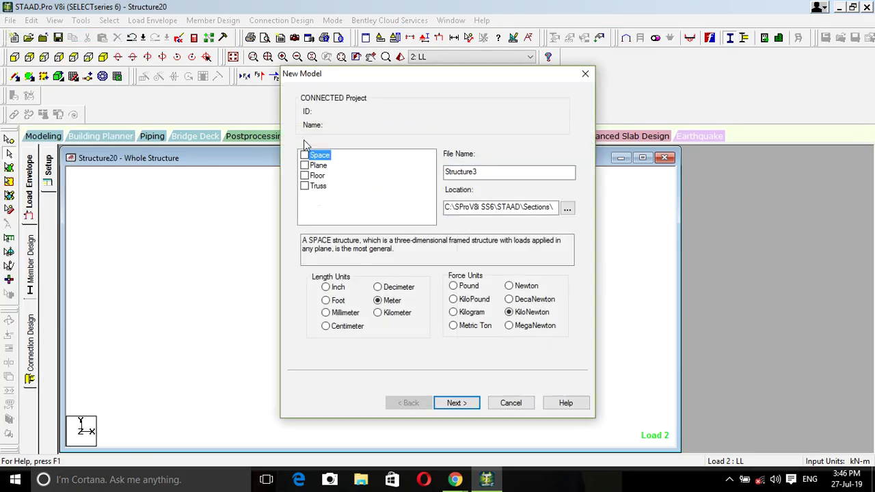
{"action": "double_click", "coordinate": [492, 174]}
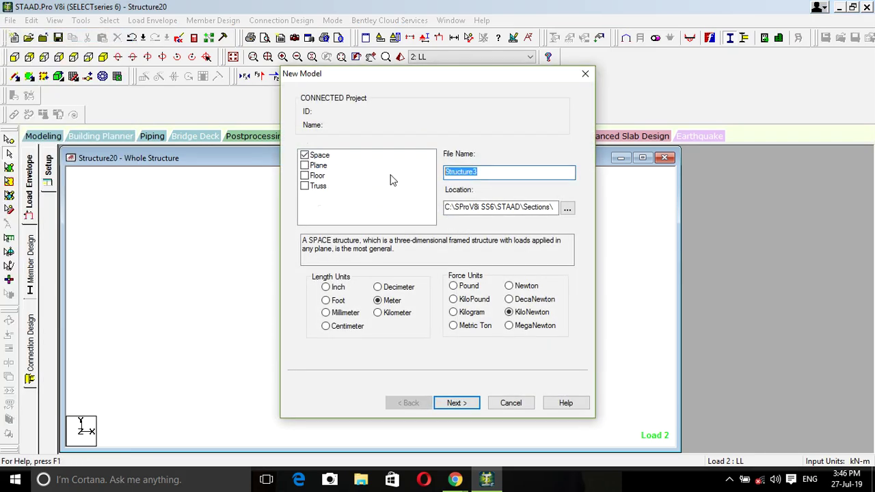
{"action": "type", "text": "CURVE BEAM"}
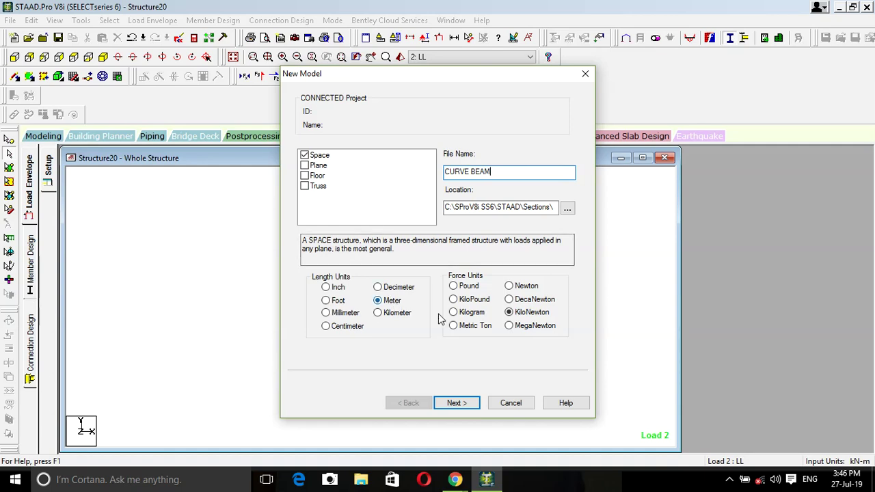
{"action": "left_click", "coordinate": [455, 404]}
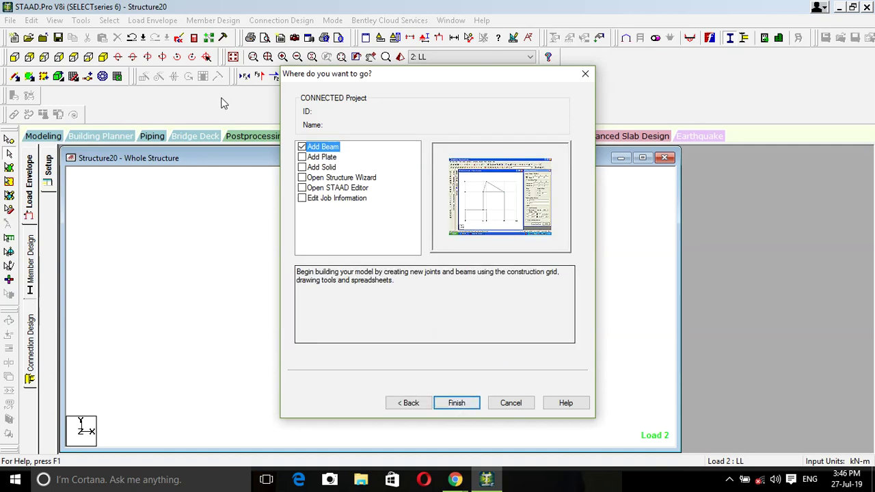
{"action": "left_click", "coordinate": [450, 404]}
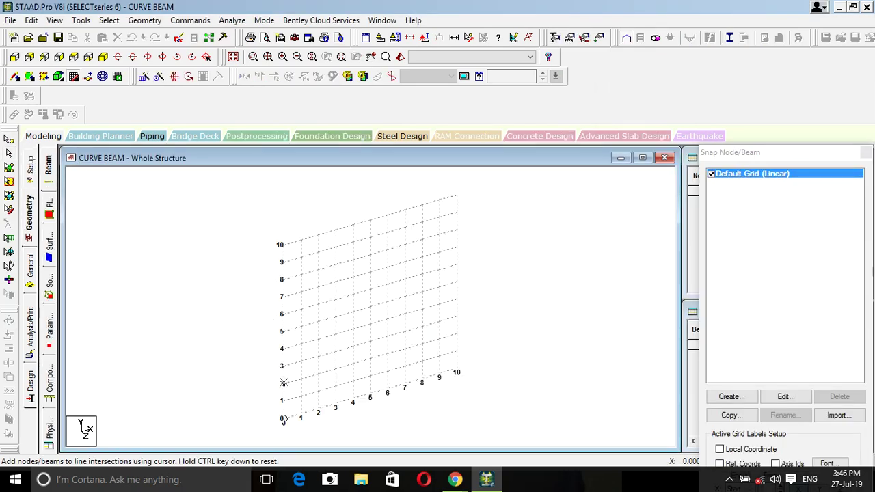
- Draw 5 m vertical columns at X 0 and X 5, then show the front view
{"action": "left_click", "coordinate": [284, 418]}
{"action": "left_click", "coordinate": [281, 331]}
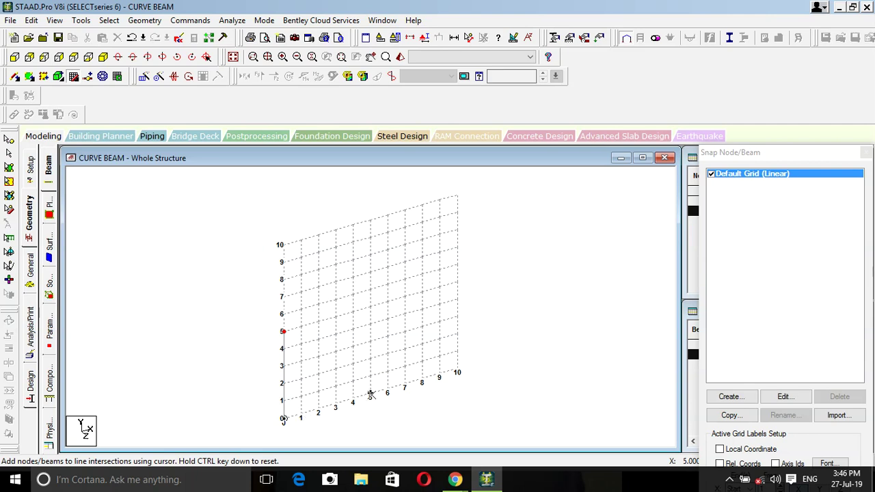
{"action": "left_click", "coordinate": [370, 395]}
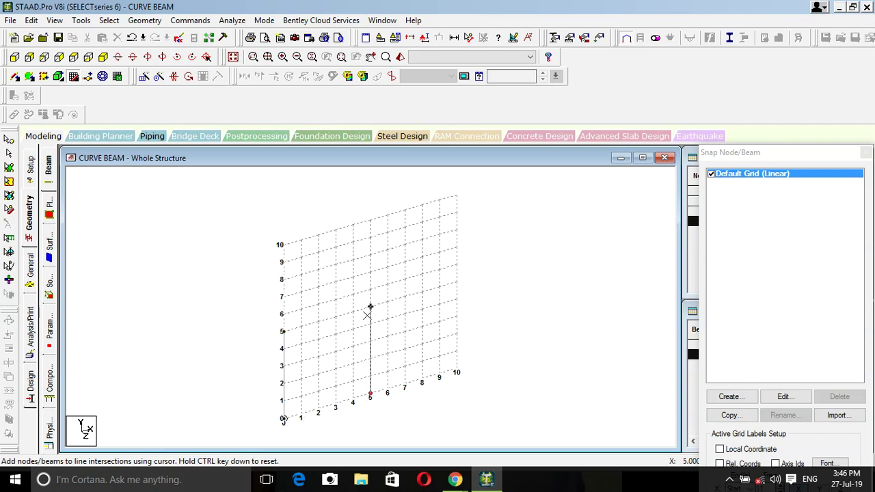
{"action": "left_click", "coordinate": [370, 307]}
{"action": "left_click", "coordinate": [866, 152]}
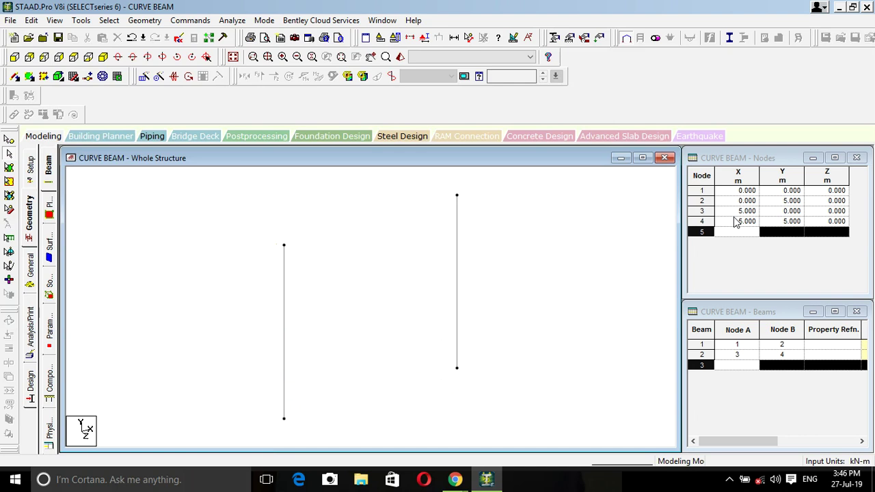
{"action": "left_click", "coordinate": [15, 57]}
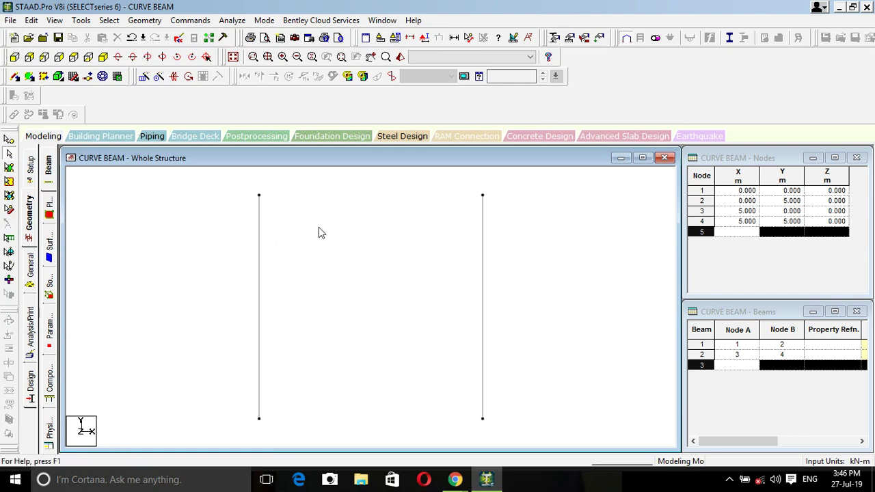
{"action": "middle_click_drag", "start_coordinate": [338, 282], "coordinate": [337, 320]}
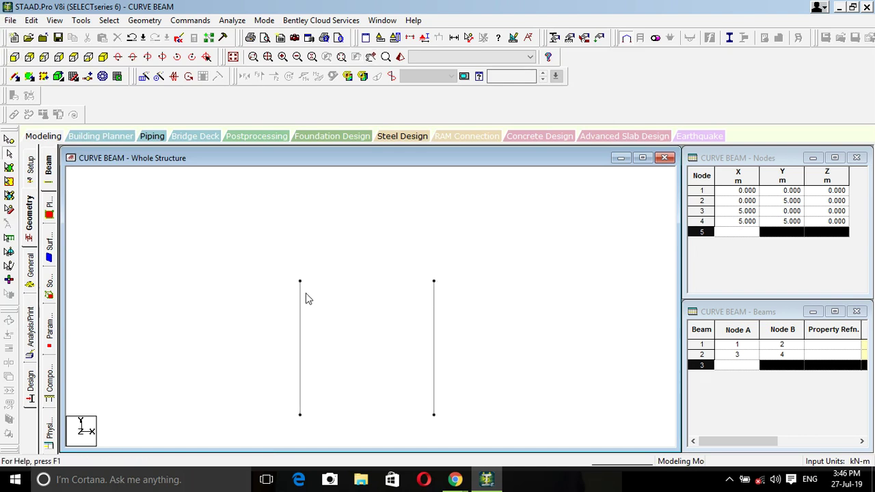
- Start an Add Curved Beam between nodes 2 and 4 at the column tops
{"action": "left_click", "coordinate": [147, 21]}
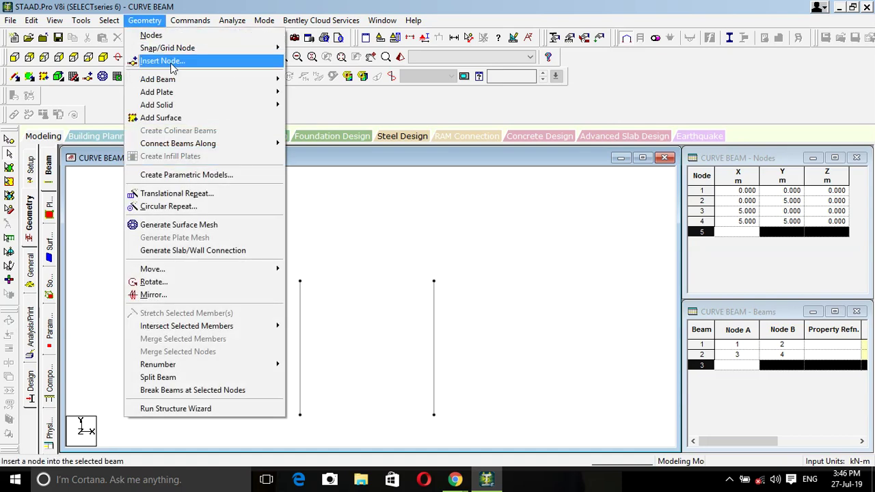
{"action": "mouse_move", "coordinate": [184, 82]}
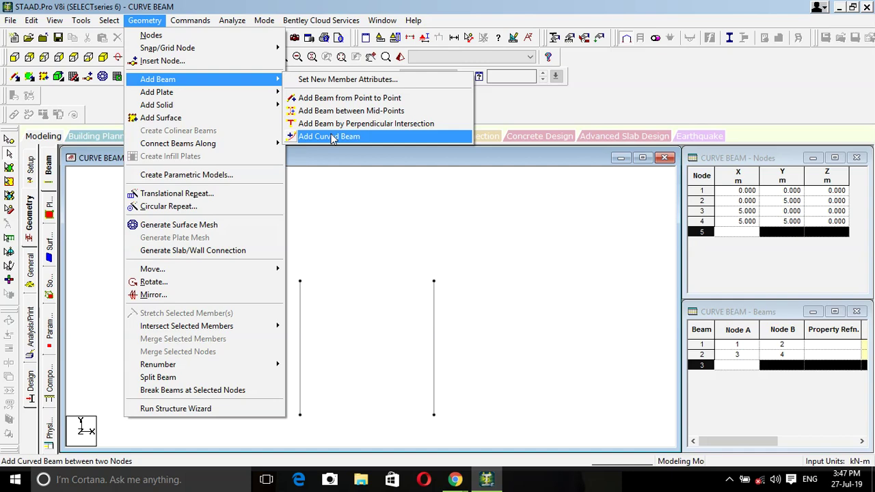
{"action": "left_click", "coordinate": [342, 138]}
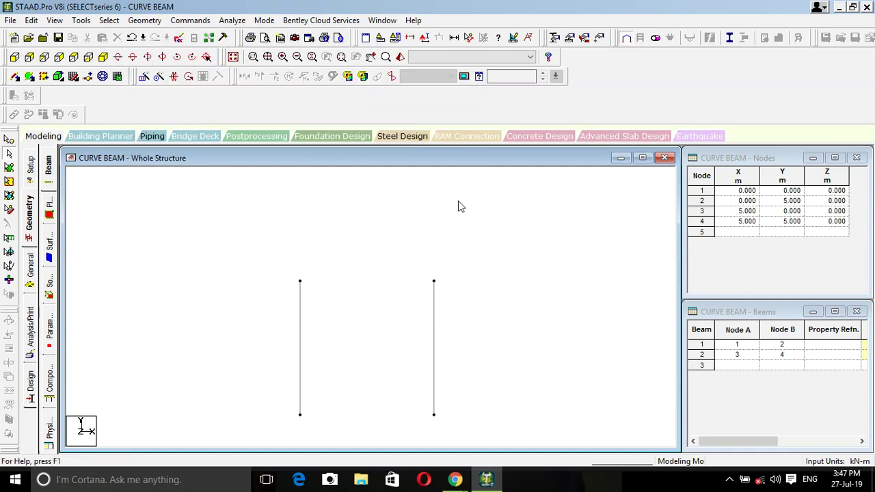
{"action": "left_click", "coordinate": [145, 20]}
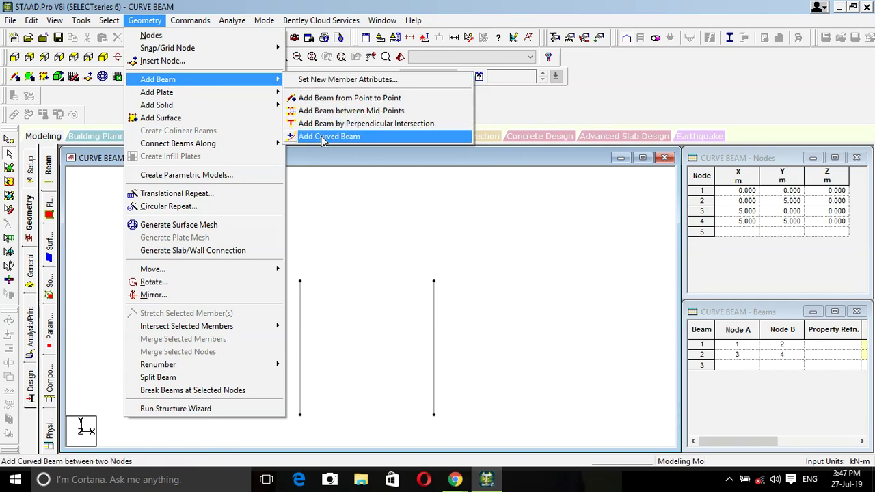
{"action": "left_click", "coordinate": [328, 137]}
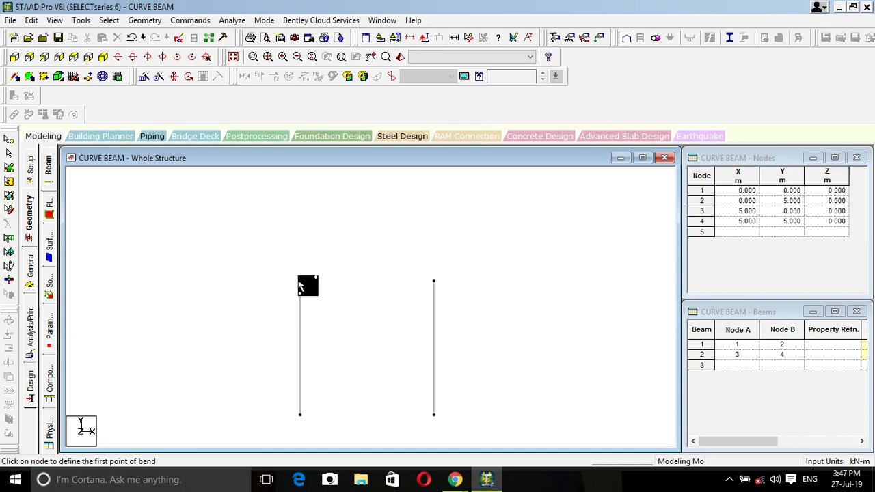
{"action": "left_click", "coordinate": [300, 281]}
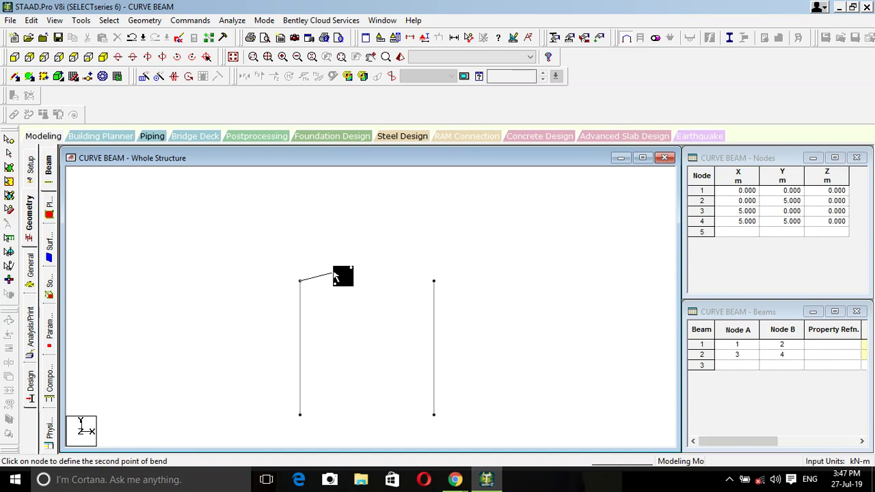
{"action": "left_click", "coordinate": [433, 281]}
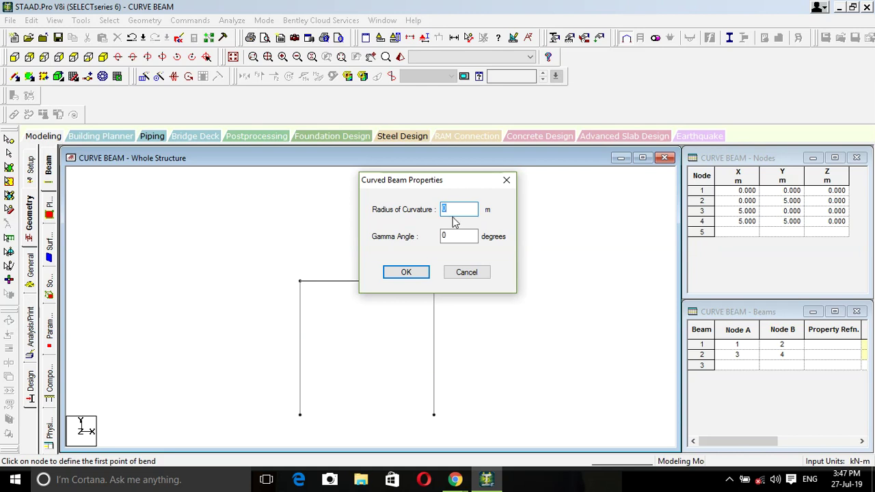
- Give the curved beam a 5 m radius of curvature and recentre the view
{"action": "type", "text": "5"}
{"action": "key", "text": "Return"}
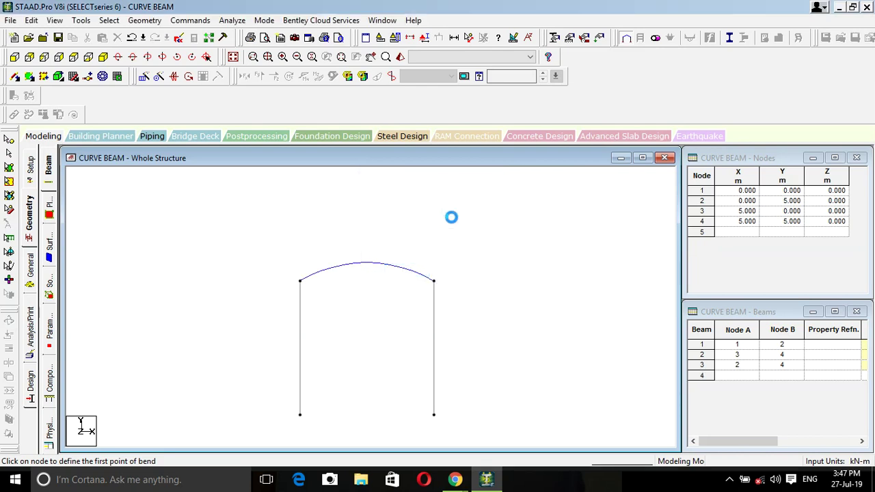
{"action": "scroll", "coordinate": [413, 308], "scroll_direction": "up", "scroll_amount": 4}
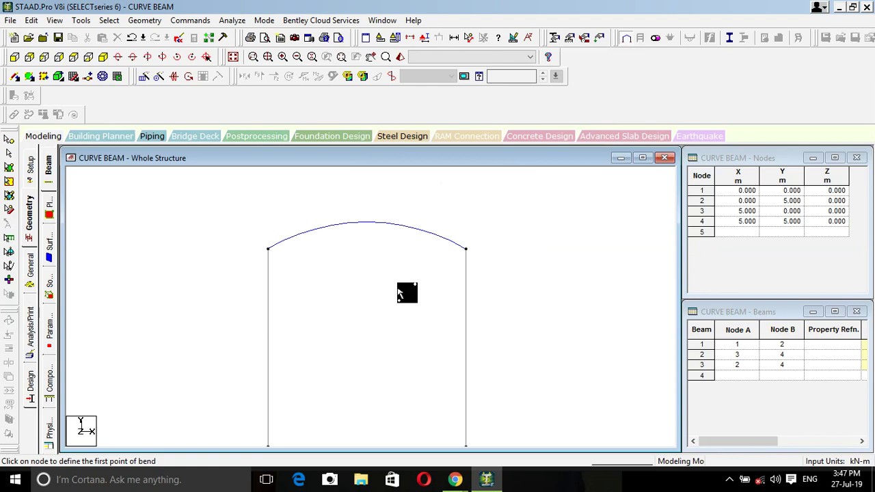
{"action": "middle_click_drag", "start_coordinate": [395, 296], "coordinate": [394, 266]}
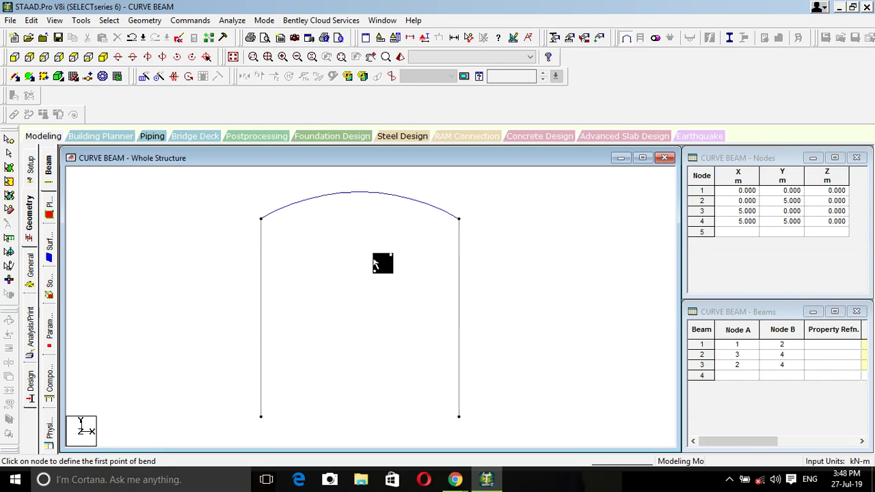
- Create Fixed support S2 and assign it to both column base nodes
{"action": "left_click", "coordinate": [31, 282]}
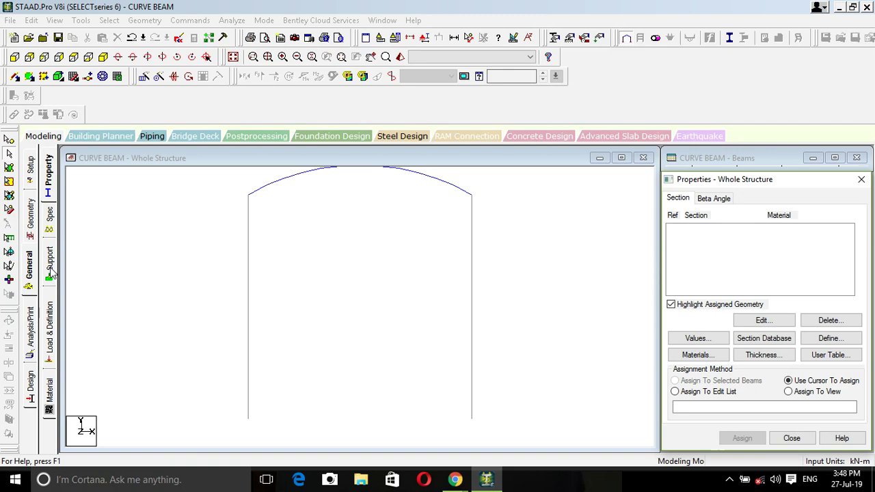
{"action": "left_click", "coordinate": [49, 272]}
{"action": "left_click", "coordinate": [774, 344]}
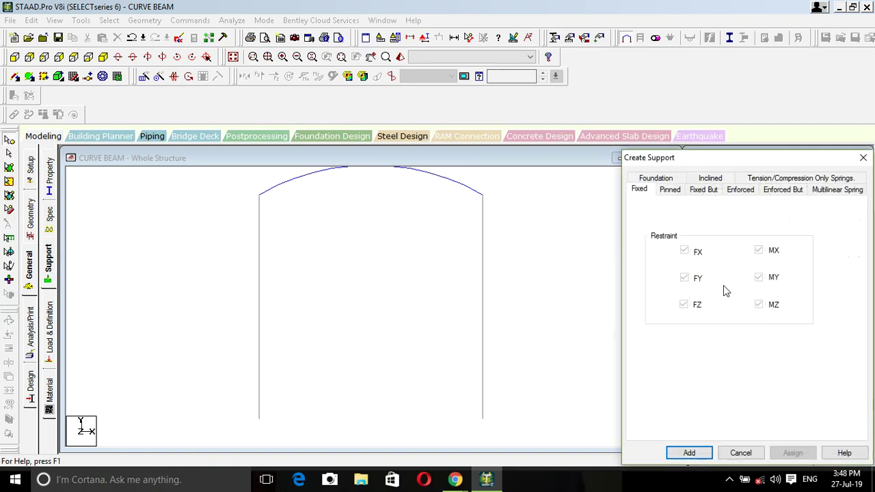
{"action": "left_click_drag", "start_coordinate": [707, 165], "coordinate": [709, 125]}
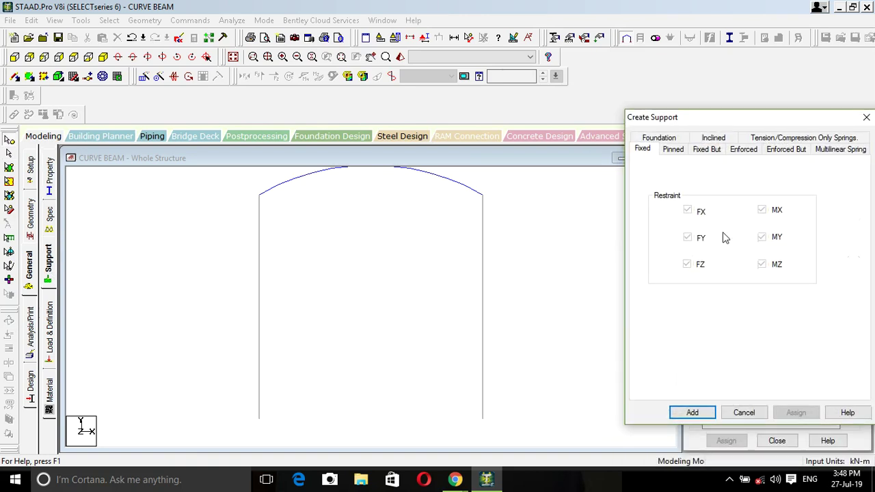
{"action": "left_click", "coordinate": [690, 412]}
{"action": "left_click", "coordinate": [755, 268]}
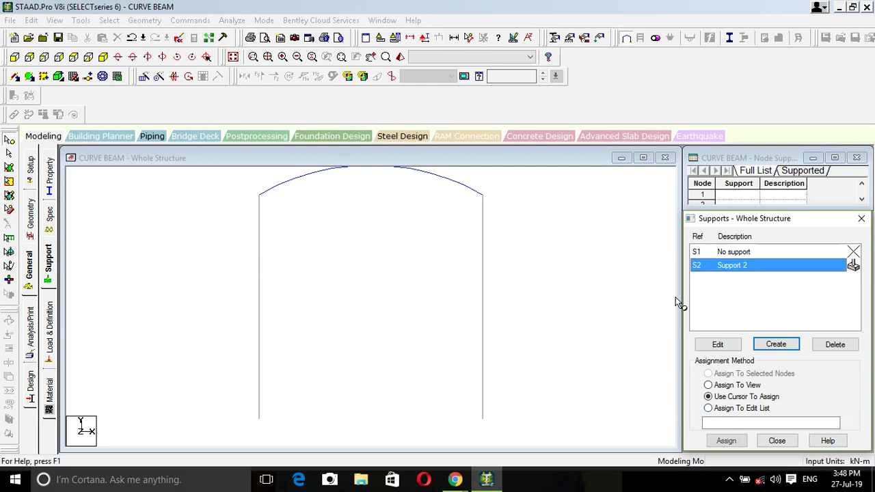
{"action": "left_click_drag", "start_coordinate": [515, 434], "coordinate": [189, 400]}
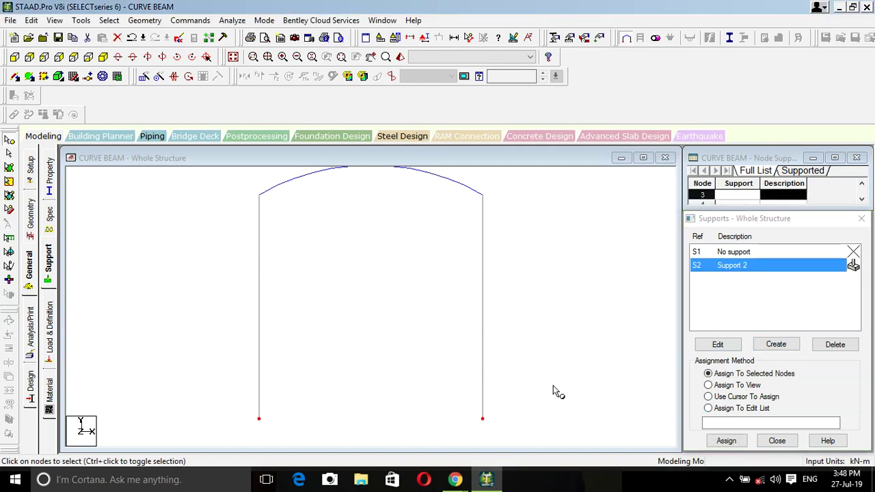
{"action": "left_click", "coordinate": [726, 441]}
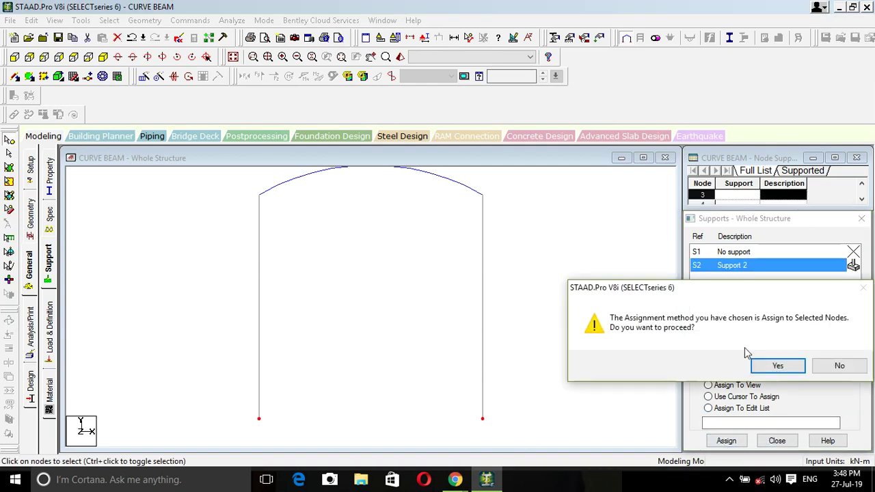
{"action": "left_click", "coordinate": [777, 366]}
- Define a 0.3 m circular section and a 0.30x0.25 m rectangular section
{"action": "left_click", "coordinate": [49, 195]}
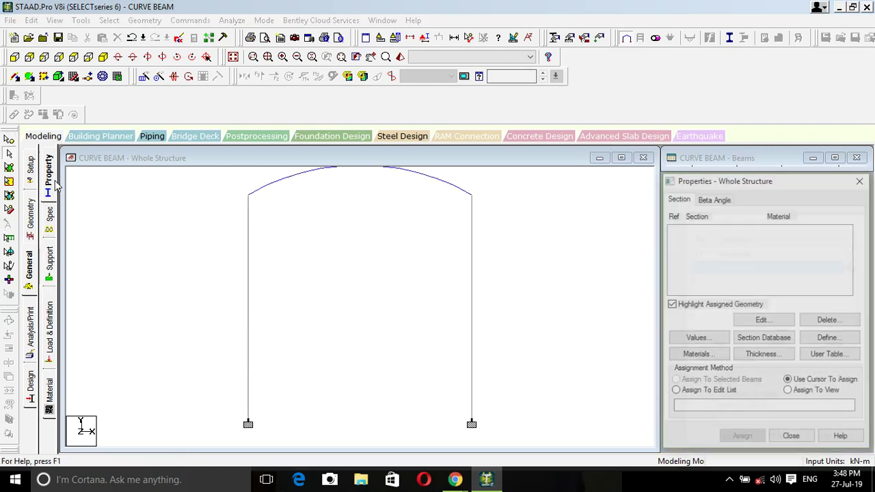
{"action": "left_click", "coordinate": [831, 338]}
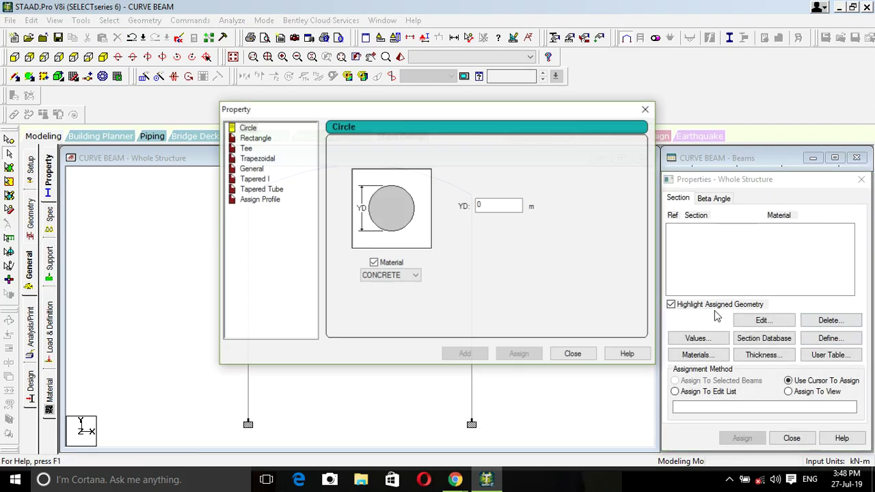
{"action": "left_click", "coordinate": [502, 205]}
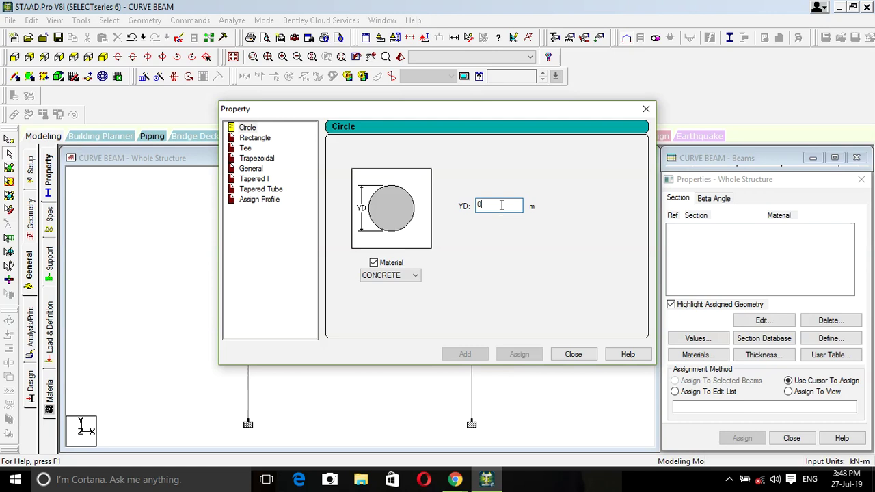
{"action": "type", "text": ".3"}
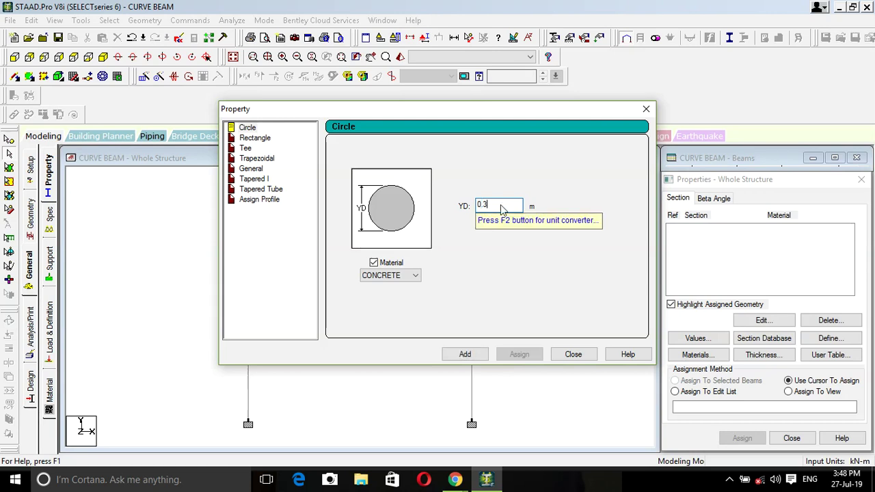
{"action": "key", "text": "Return"}
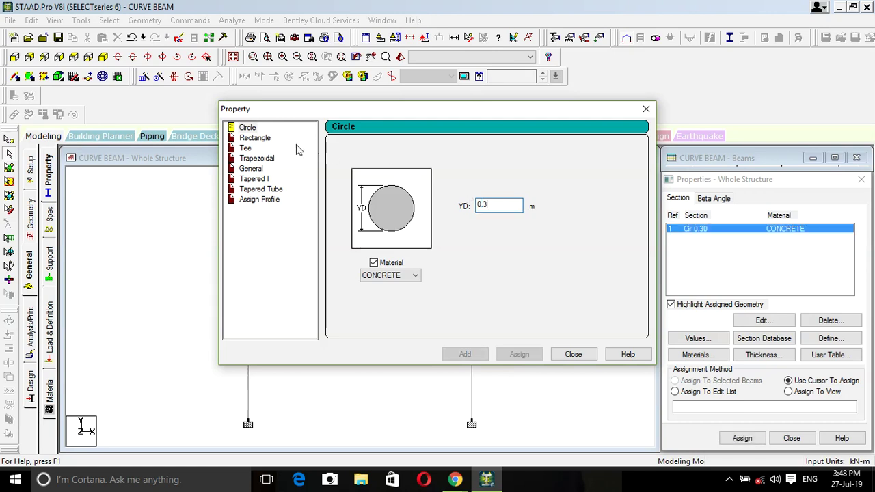
{"action": "left_click", "coordinate": [259, 138]}
{"action": "left_click", "coordinate": [506, 196]}
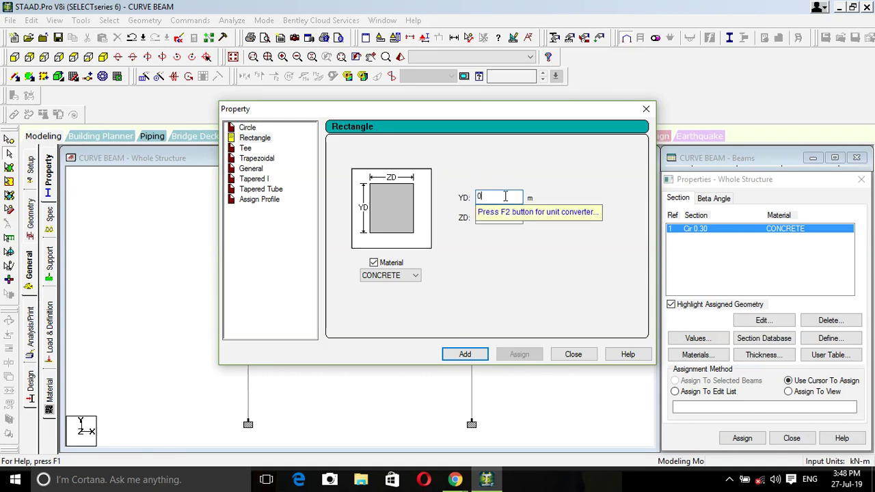
{"action": "left_click", "coordinate": [491, 219]}
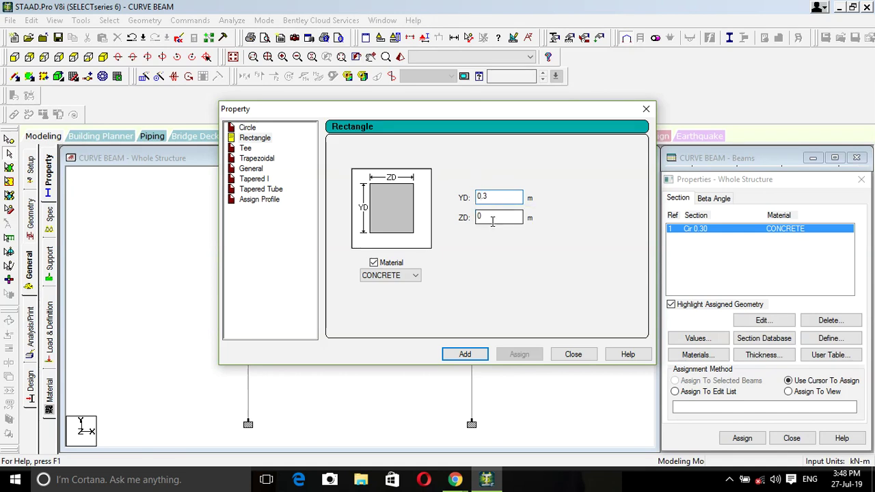
{"action": "type", "text": ".25"}
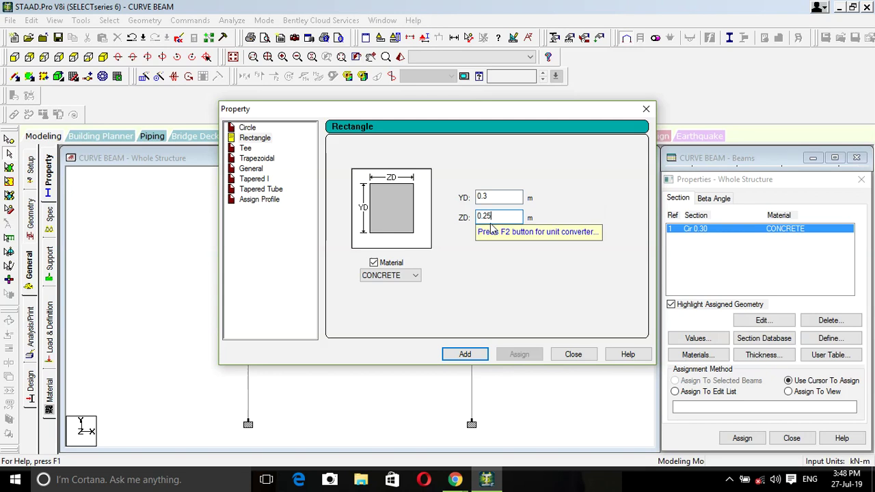
{"action": "key", "text": "Return"}
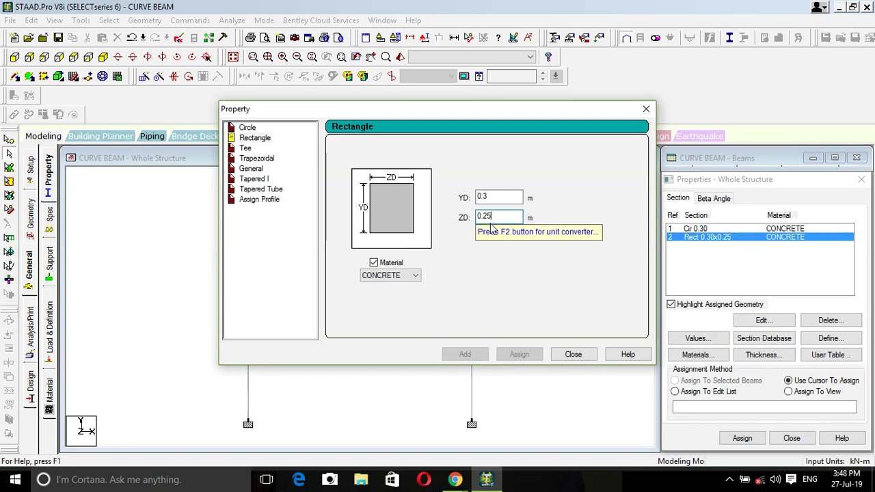
{"action": "left_click", "coordinate": [647, 111]}
- Assign Cir 0.30 to both columns and Rect 0.30x0.25 to the arch, then view rendered
{"action": "left_click", "coordinate": [695, 229]}
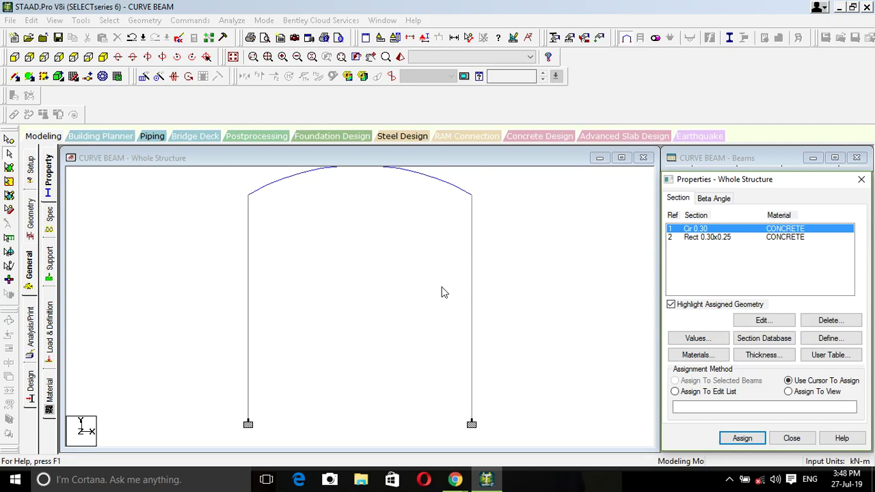
{"action": "left_click_drag", "start_coordinate": [534, 340], "coordinate": [151, 264]}
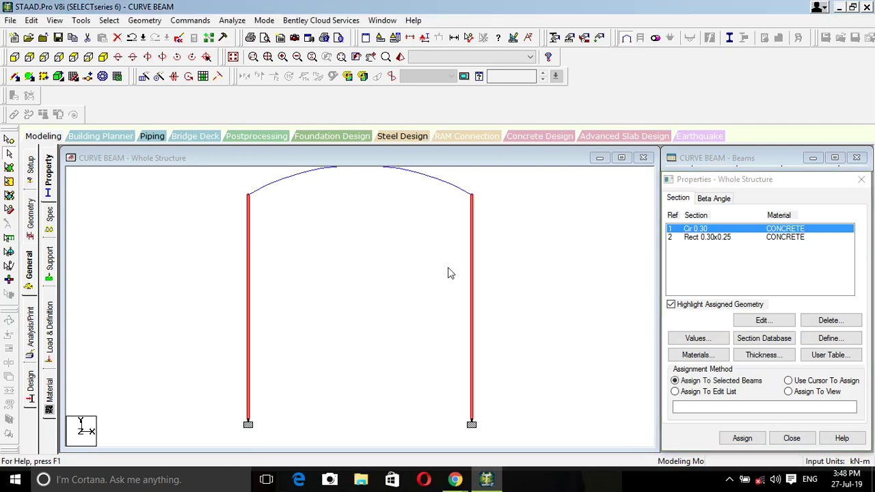
{"action": "left_click", "coordinate": [743, 438]}
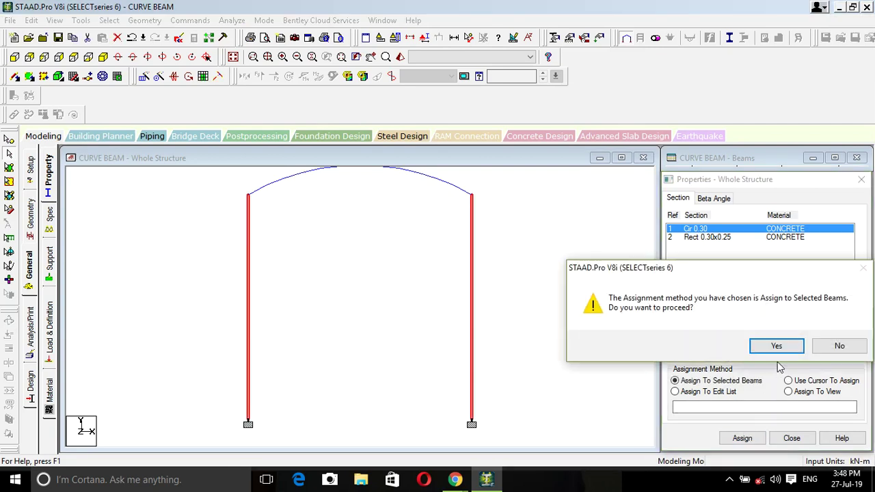
{"action": "left_click", "coordinate": [777, 346]}
{"action": "left_click", "coordinate": [715, 237]}
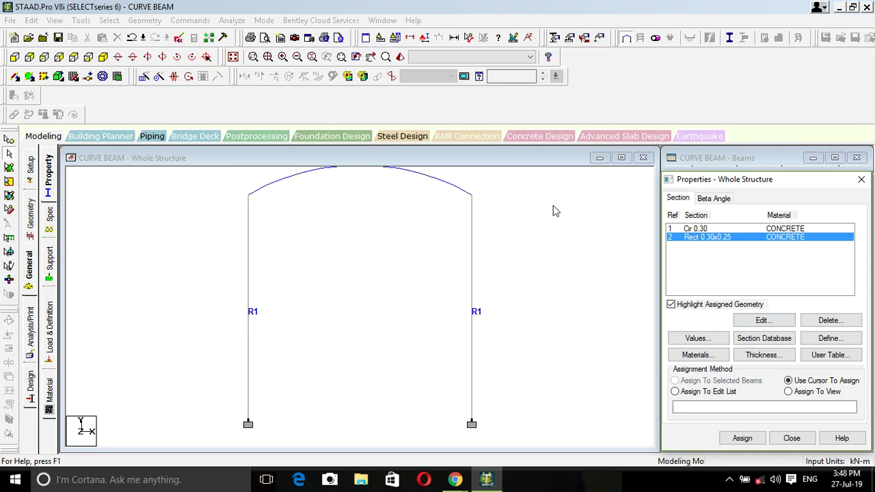
{"action": "left_click", "coordinate": [387, 216]}
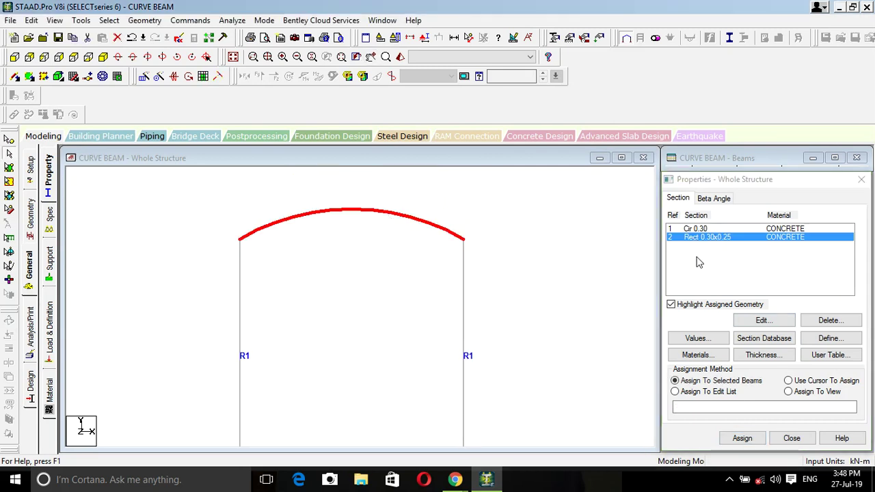
{"action": "left_click", "coordinate": [742, 438]}
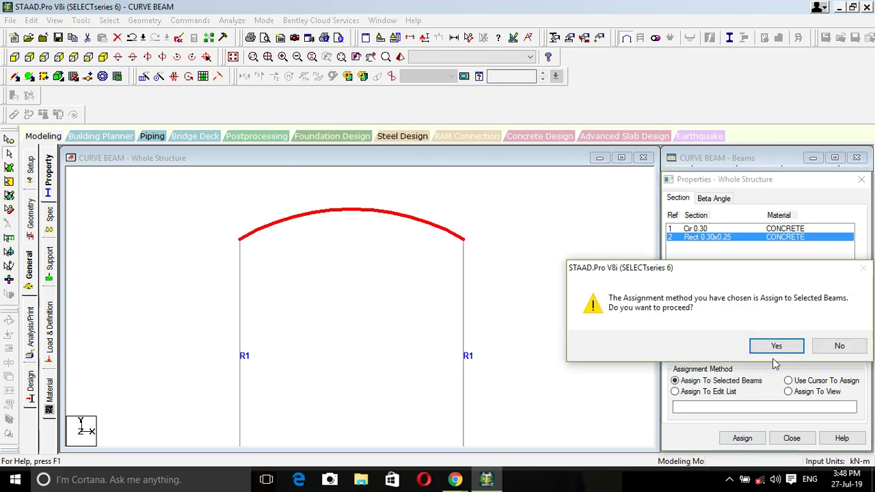
{"action": "left_click", "coordinate": [777, 347]}
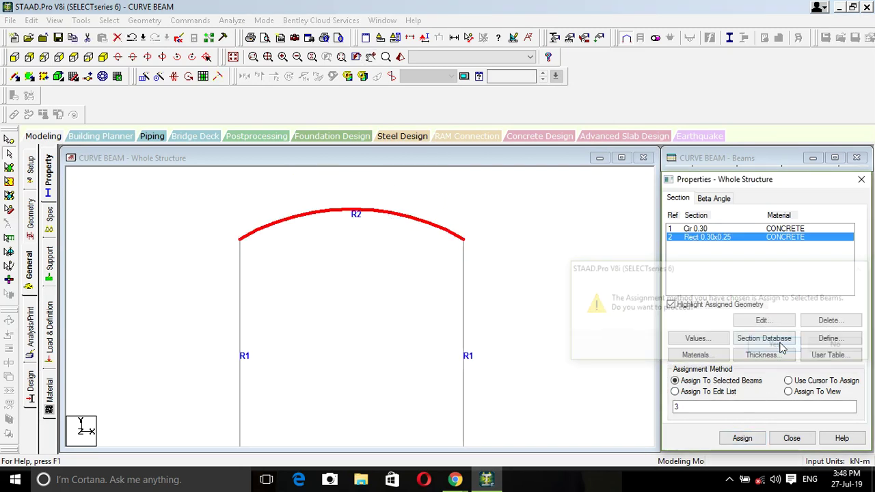
{"action": "left_click", "coordinate": [400, 57]}
{"action": "left_click_drag", "start_coordinate": [434, 259], "coordinate": [354, 296]}
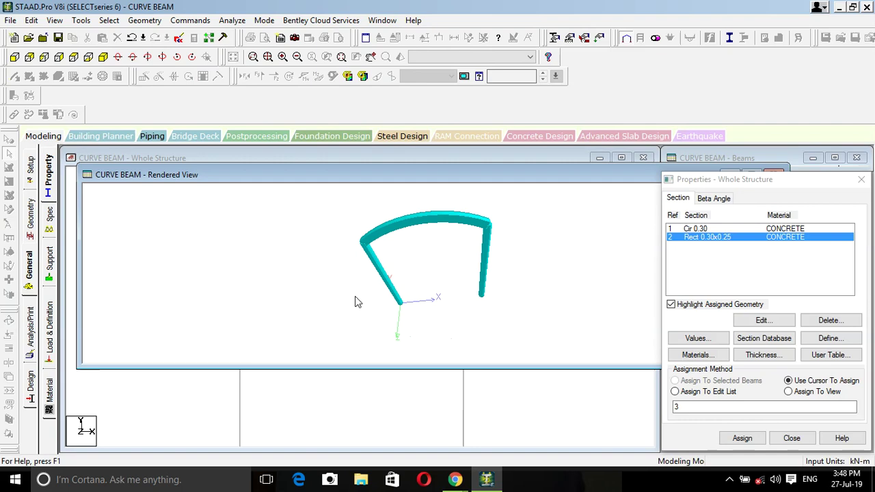
- Close the Rendered View and the Properties - Whole Structure panel
{"action": "double_click", "coordinate": [526, 178]}
{"action": "left_click", "coordinate": [627, 198]}
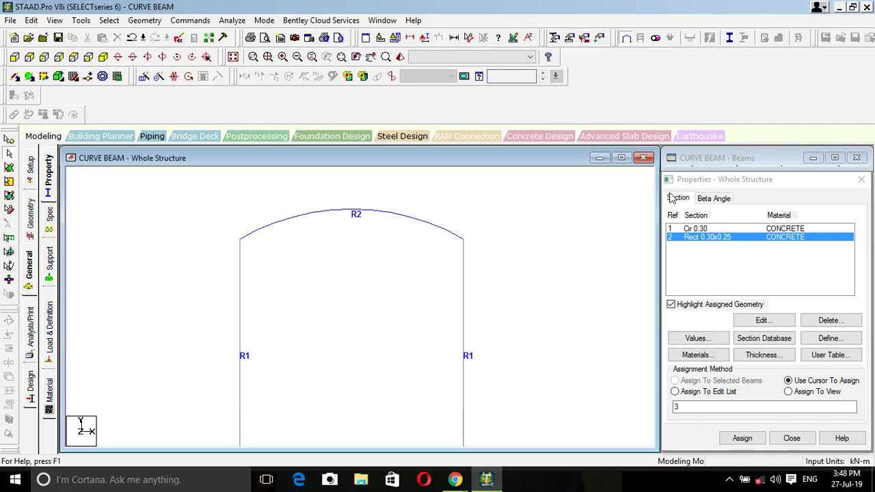
{"action": "left_click", "coordinate": [862, 179]}
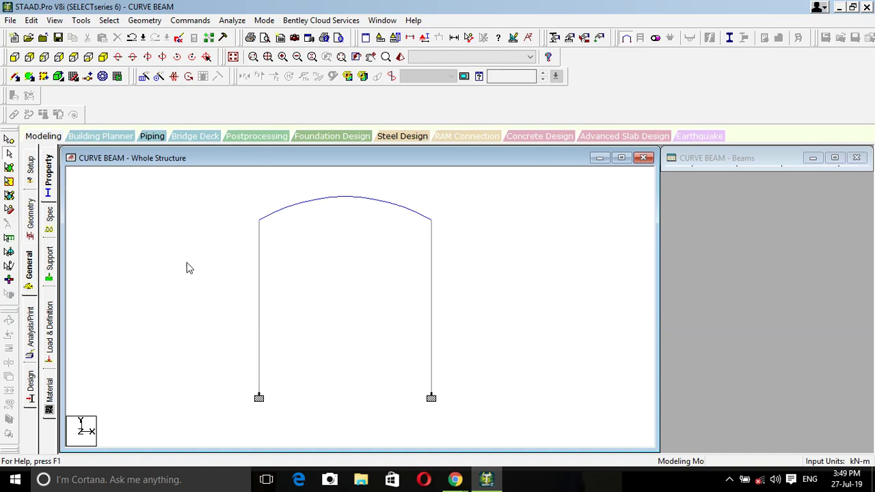
- Add primary load case 1 of Dead type titled DL
{"action": "left_click", "coordinate": [49, 321]}
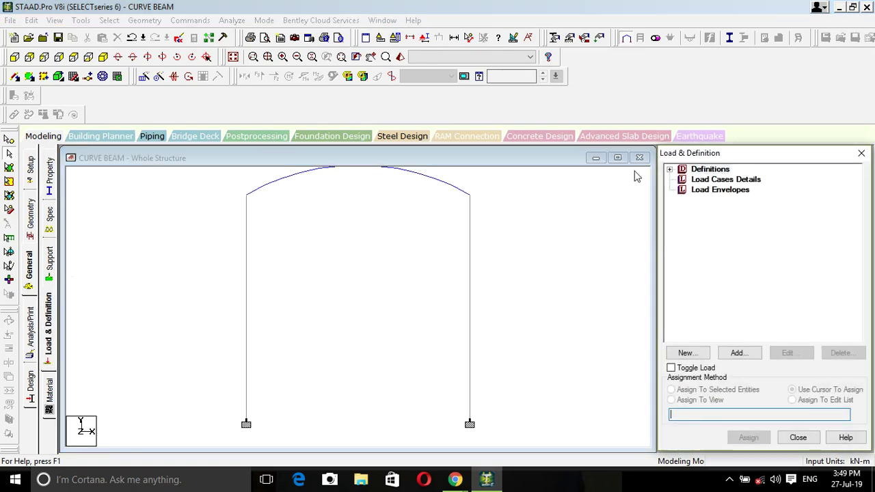
{"action": "left_click", "coordinate": [722, 179]}
{"action": "left_click", "coordinate": [737, 353]}
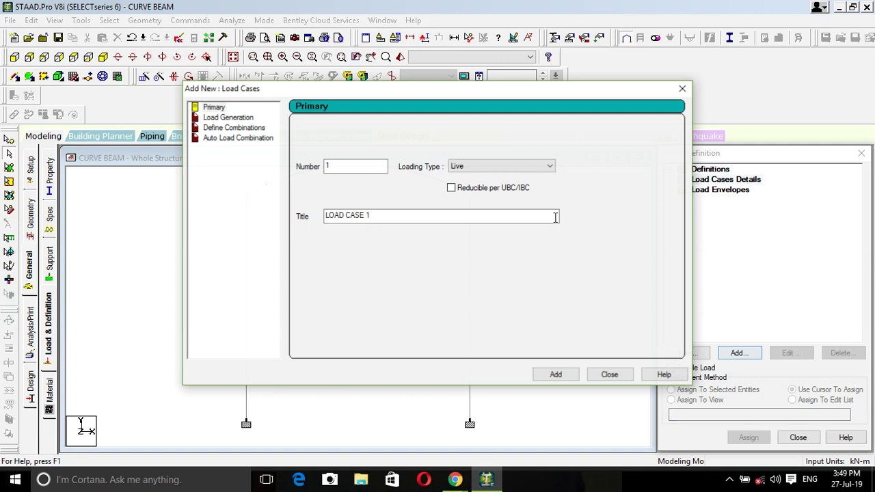
{"action": "left_click", "coordinate": [500, 167]}
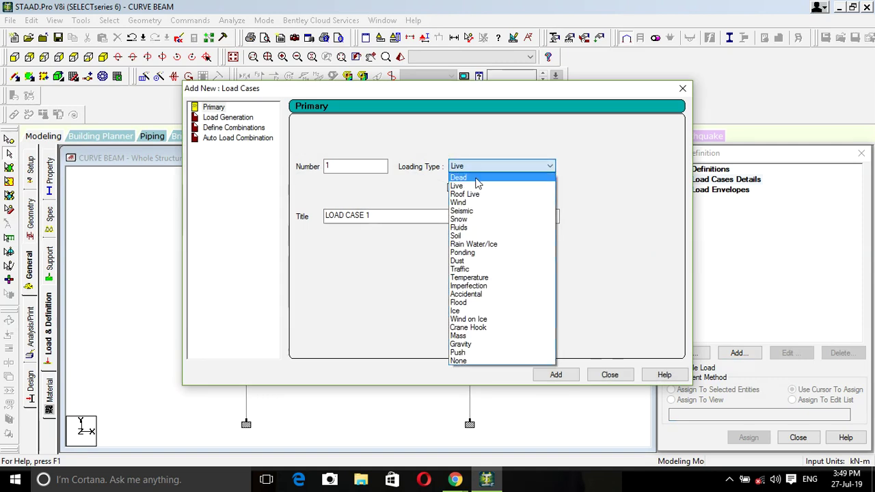
{"action": "left_click", "coordinate": [473, 175]}
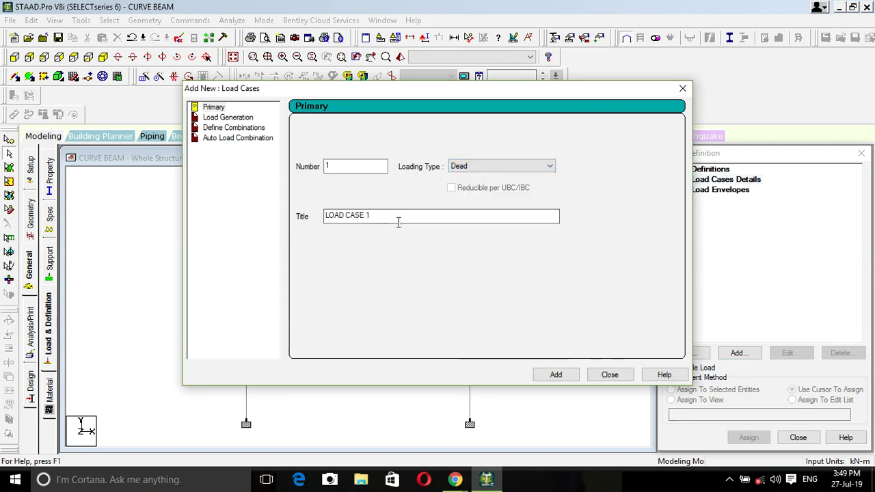
{"action": "left_click_drag", "start_coordinate": [399, 218], "coordinate": [242, 211]}
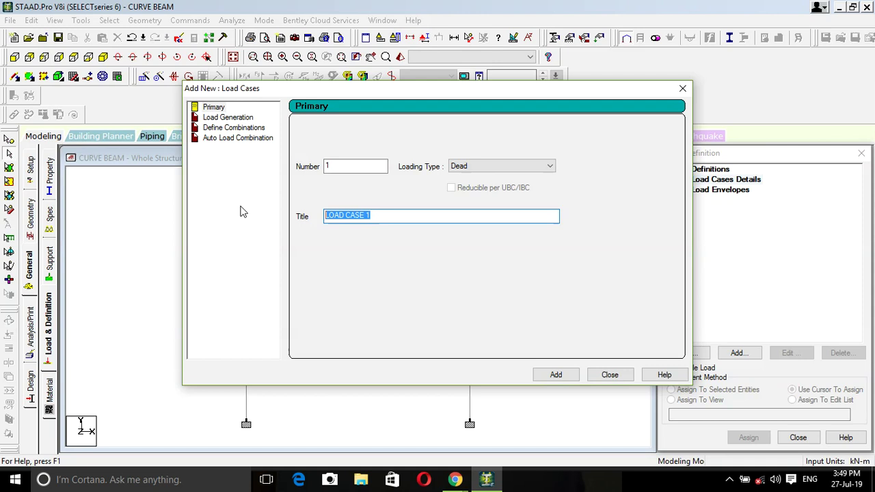
{"action": "type", "text": "DL"}
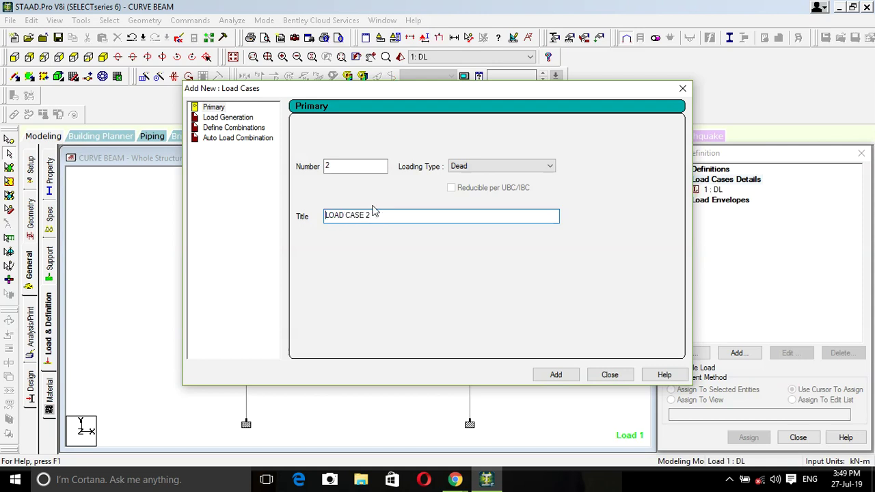
- Add primary load case 2 of Live type titled LL
{"action": "left_click", "coordinate": [498, 166]}
{"action": "left_click", "coordinate": [486, 185]}
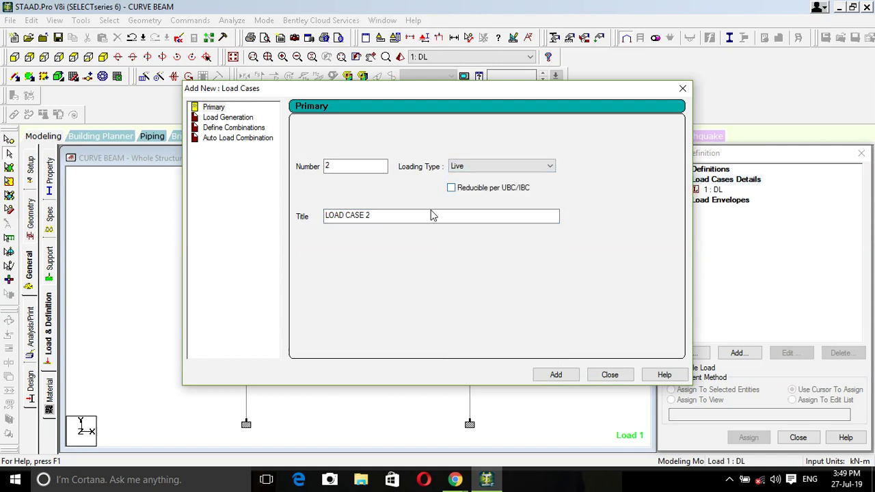
{"action": "left_click_drag", "start_coordinate": [431, 216], "coordinate": [262, 211]}
{"action": "type", "text": "LL"}
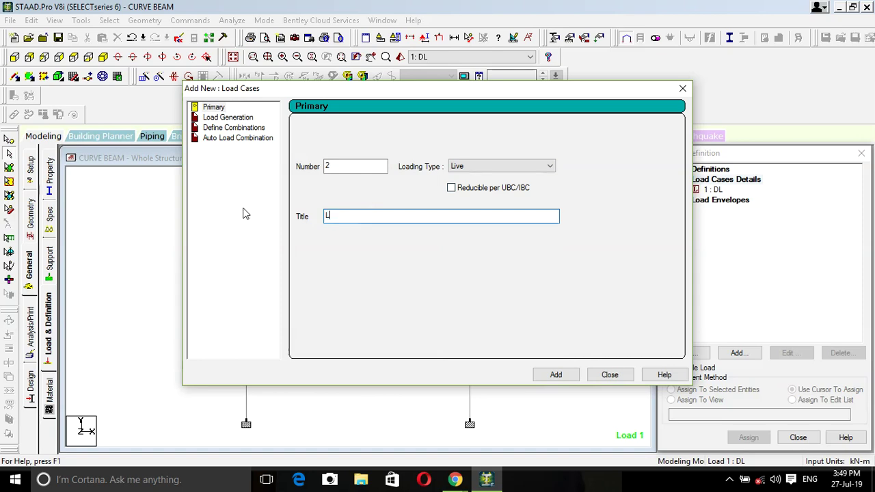
{"action": "left_click", "coordinate": [557, 374]}
{"action": "left_click", "coordinate": [610, 376]}
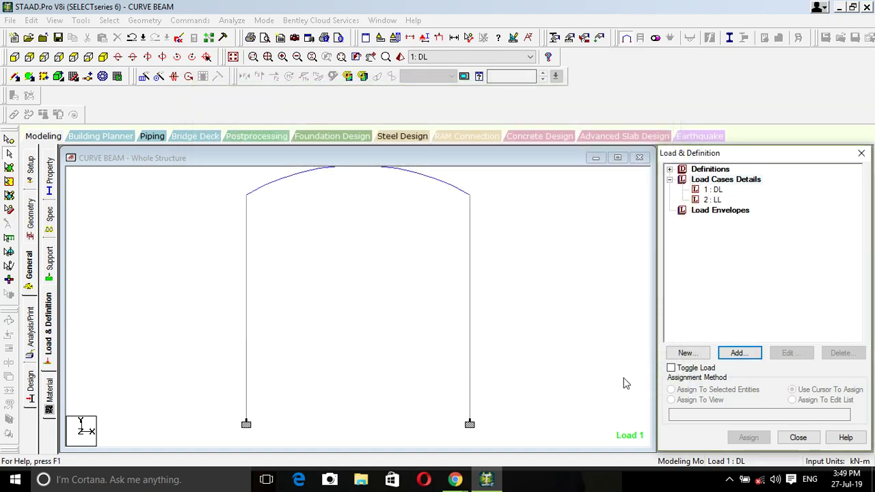
- Add a selfweight load Y -1 to load case 1 DL
{"action": "left_click", "coordinate": [712, 189]}
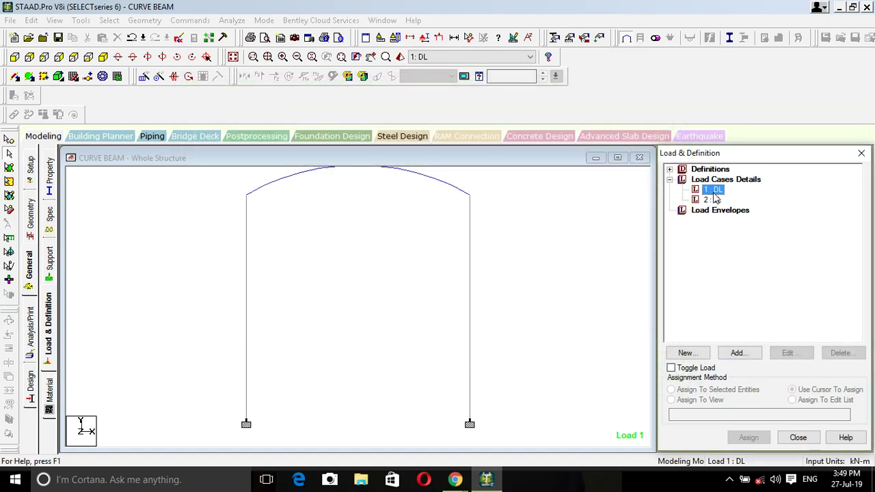
{"action": "left_click", "coordinate": [739, 352]}
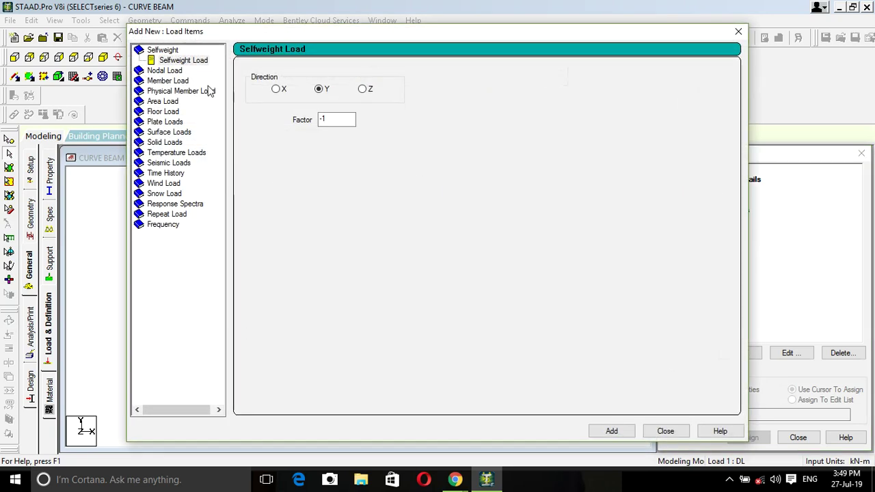
{"action": "left_click", "coordinate": [612, 432]}
{"action": "left_click", "coordinate": [656, 433]}
- Add a uniform GY -10 kN/m member load to LL and delete the duplicate
{"action": "left_click", "coordinate": [711, 210]}
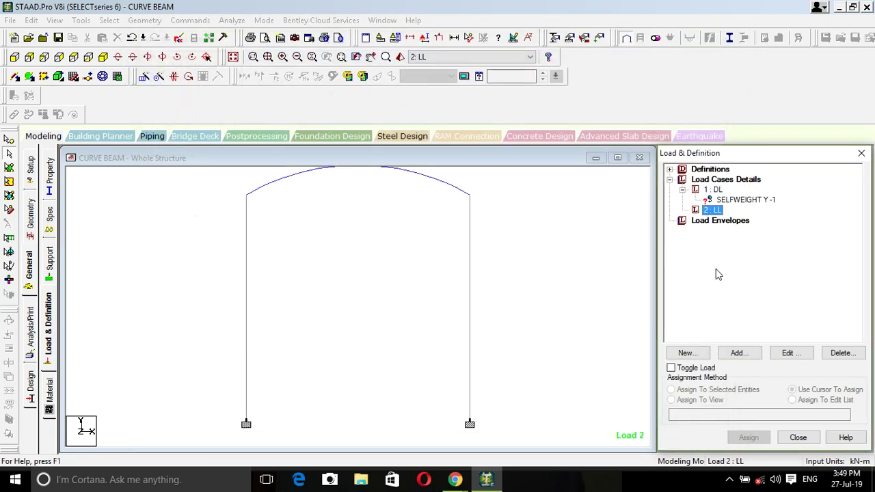
{"action": "left_click", "coordinate": [736, 354]}
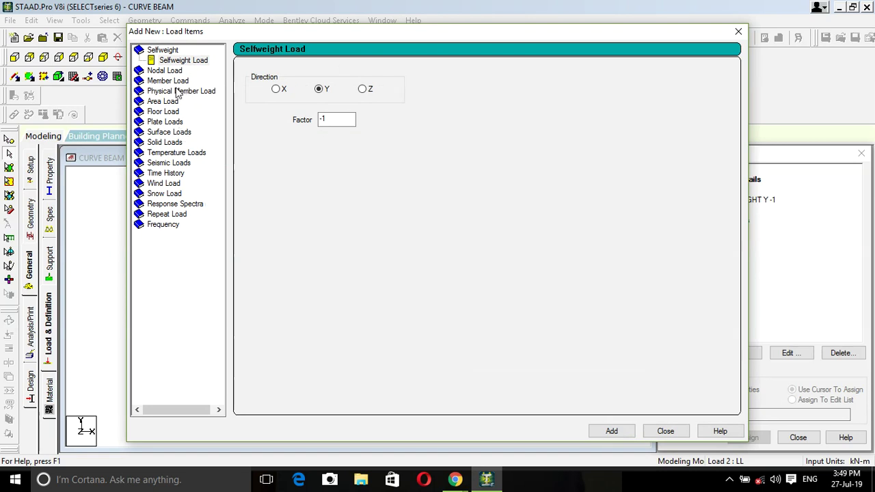
{"action": "left_click", "coordinate": [167, 76]}
{"action": "left_click", "coordinate": [369, 104]}
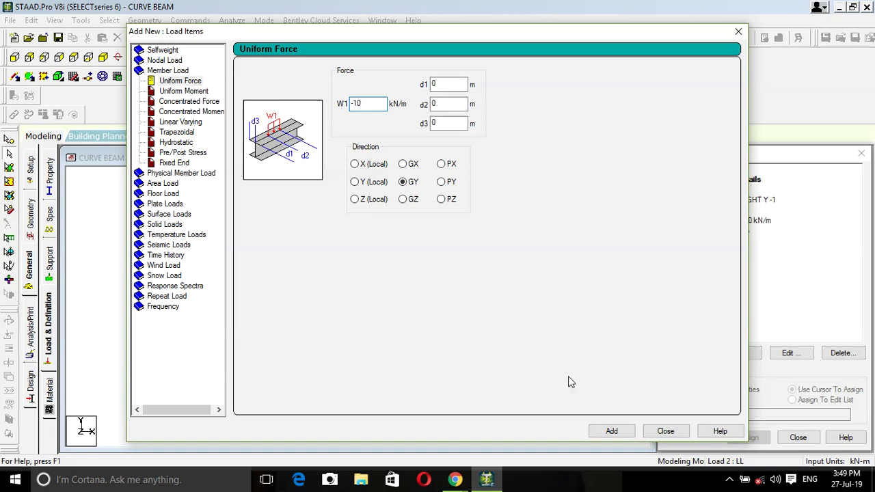
{"action": "left_click", "coordinate": [612, 432]}
{"action": "left_click", "coordinate": [665, 431]}
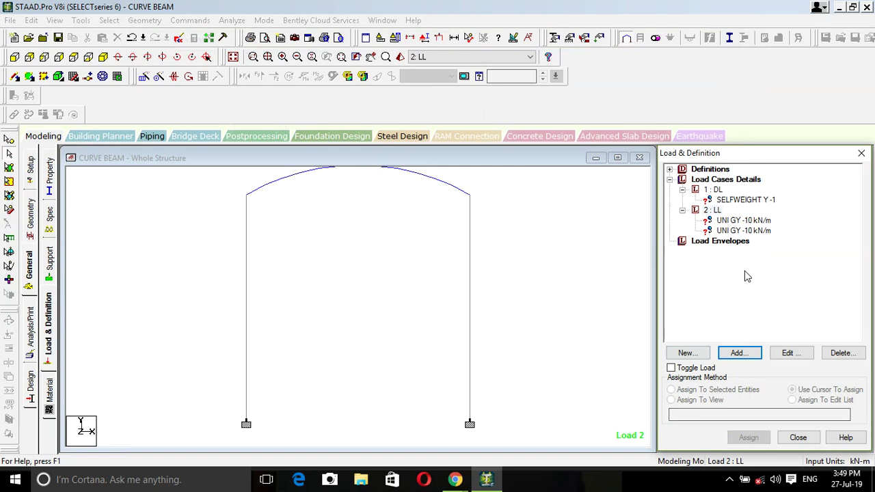
{"action": "left_click", "coordinate": [745, 232]}
{"action": "left_click", "coordinate": [840, 353]}
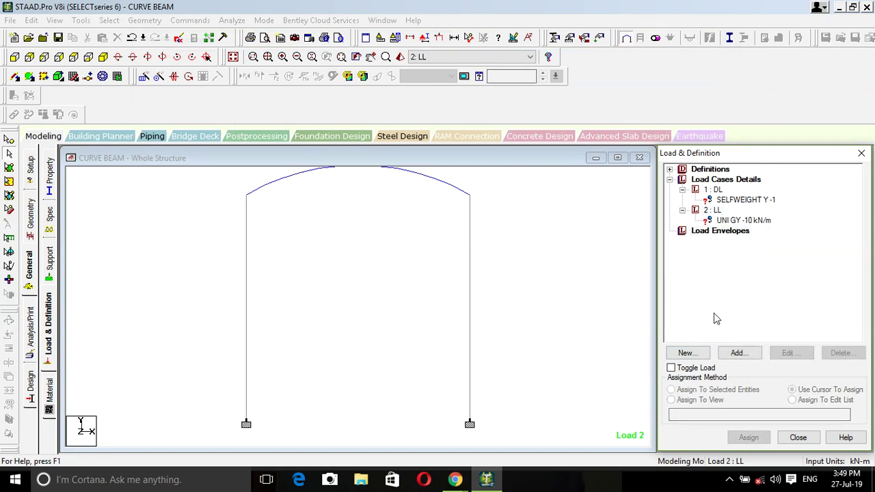
{"action": "left_click", "coordinate": [745, 200]}
- Assign the selfweight load to all visible members 1 to 3
{"action": "left_click", "coordinate": [700, 400]}
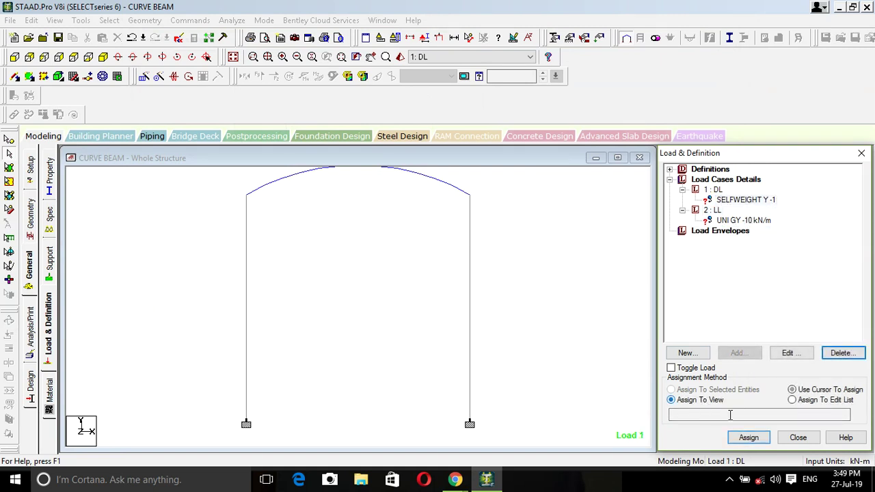
{"action": "left_click", "coordinate": [751, 439]}
{"action": "left_click", "coordinate": [773, 334]}
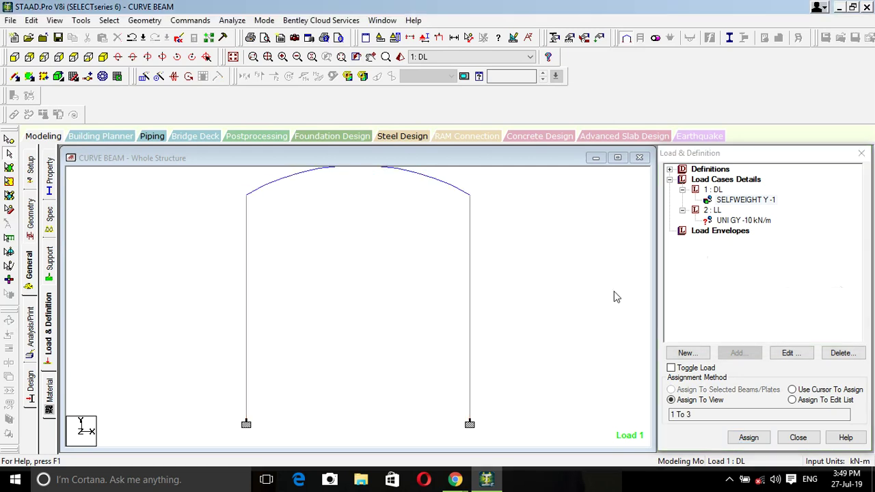
- Assign the UNI GY -10 kN/m uniform load to curved arc beam 3 only
{"action": "left_click", "coordinate": [736, 221]}
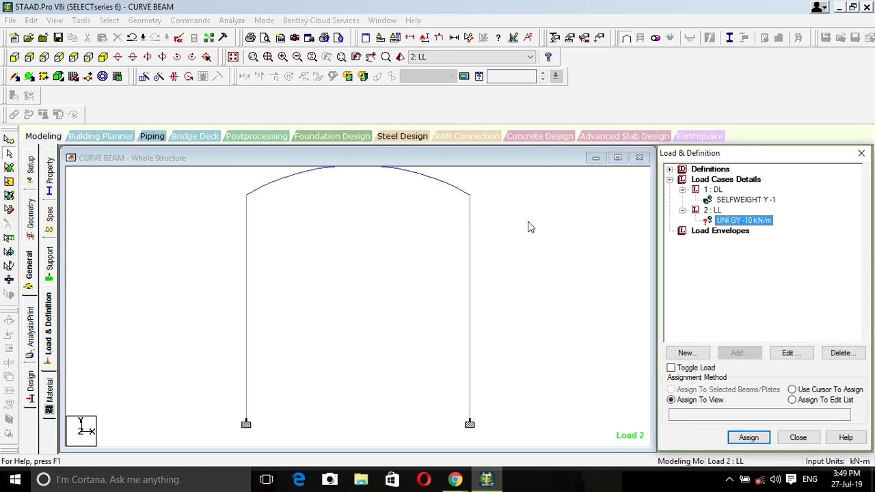
{"action": "left_click", "coordinate": [430, 185]}
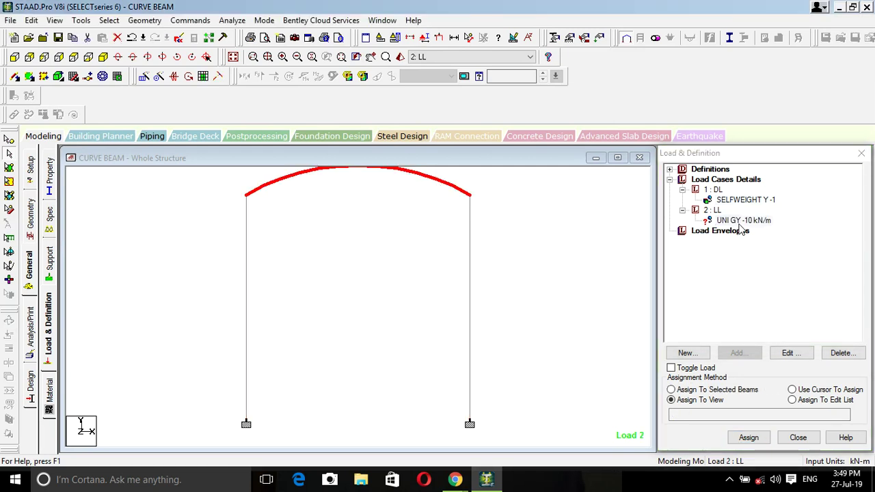
{"action": "left_click", "coordinate": [729, 391]}
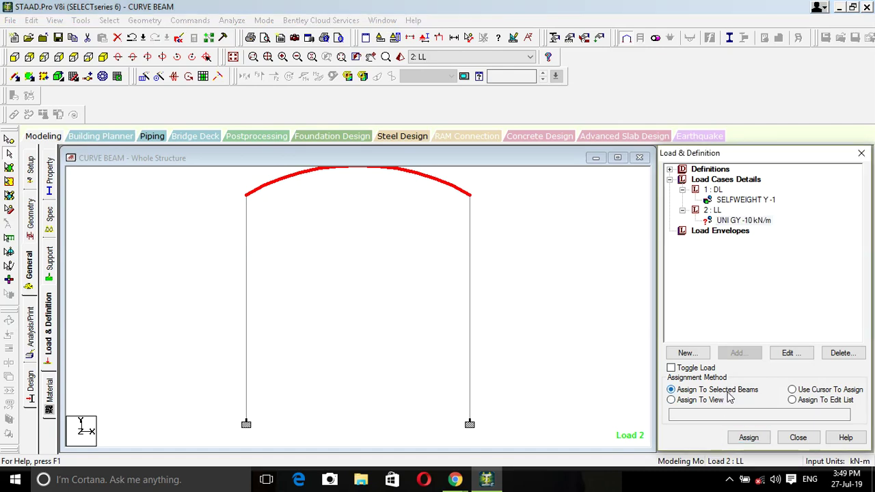
{"action": "left_click", "coordinate": [749, 437]}
{"action": "left_click", "coordinate": [723, 333]}
{"action": "scroll", "coordinate": [536, 258], "scroll_direction": "down", "scroll_amount": 3}
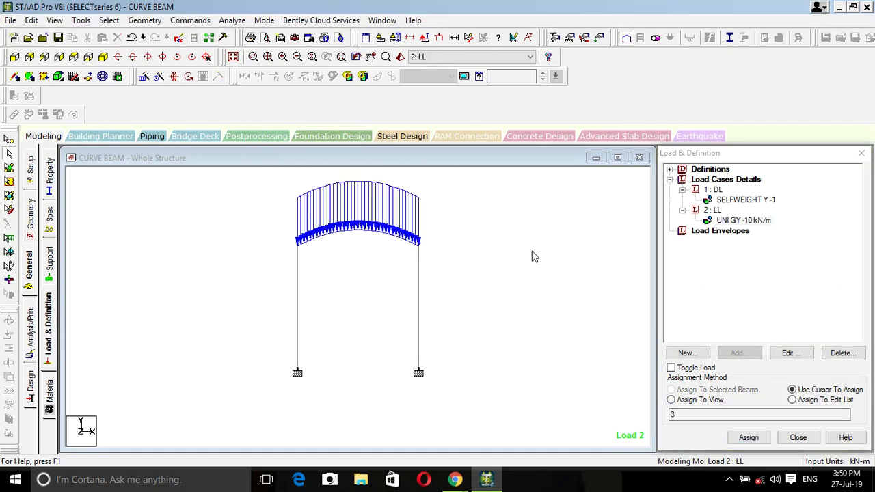
{"action": "scroll", "coordinate": [347, 280], "scroll_direction": "up", "scroll_amount": 3}
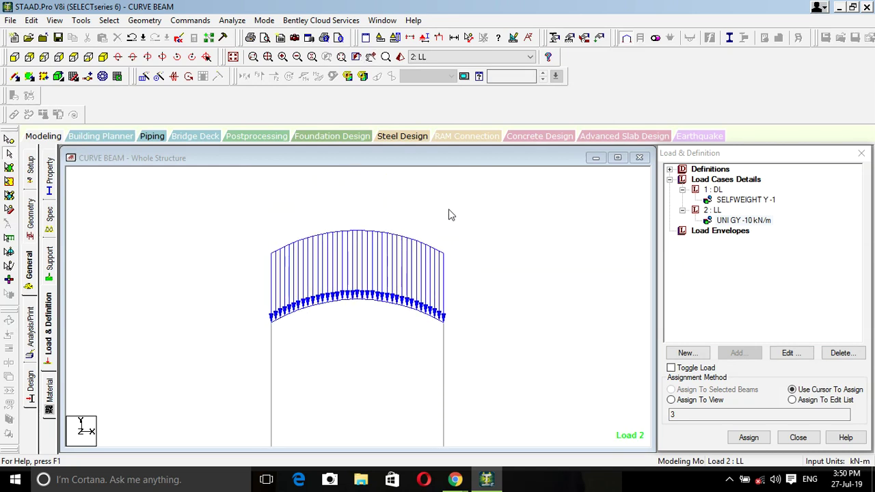
- Turn on Load Values labels so the arch shows its 10.000 kN/m load
{"action": "right_click", "coordinate": [419, 210]}
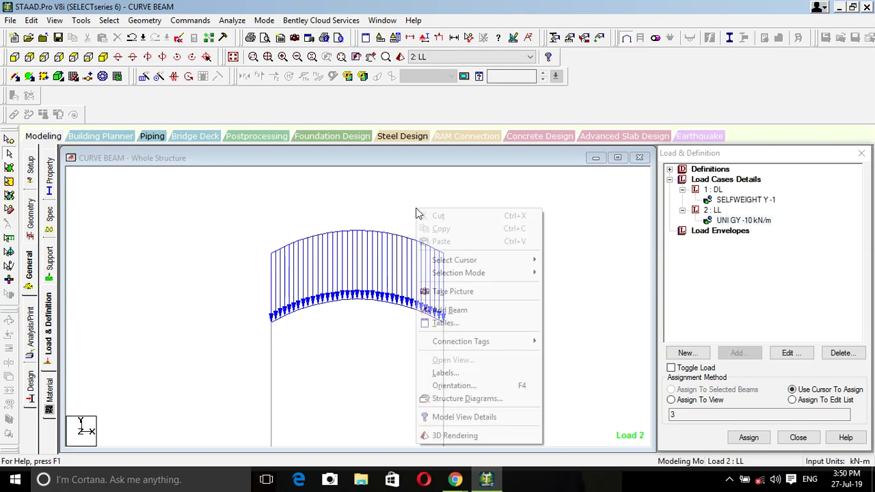
{"action": "left_click", "coordinate": [457, 374]}
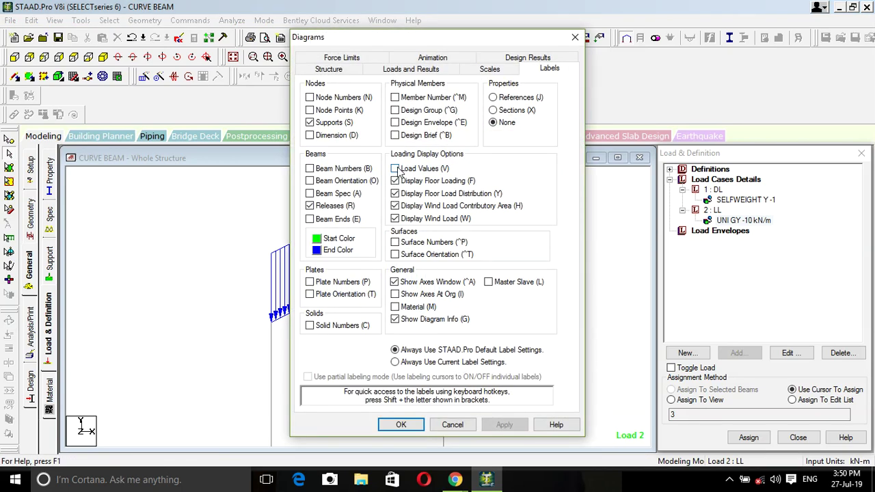
{"action": "left_click", "coordinate": [395, 169]}
{"action": "left_click", "coordinate": [401, 425]}
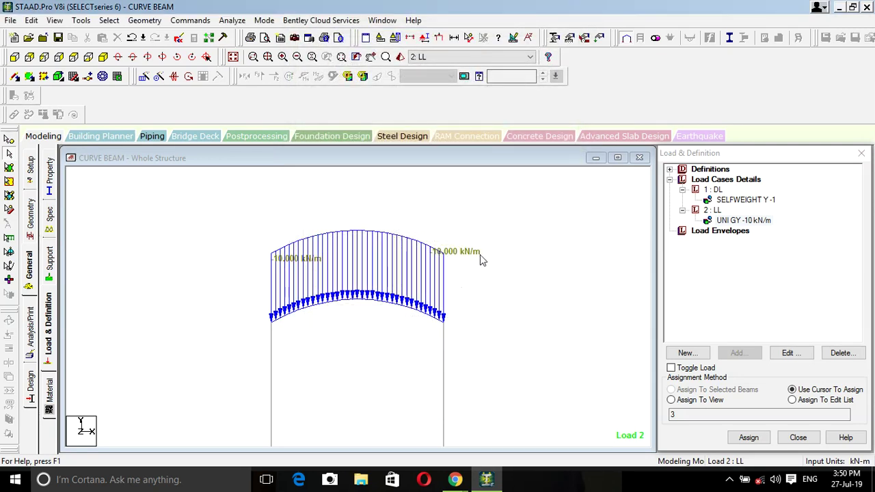
{"action": "scroll", "coordinate": [508, 270], "scroll_direction": "down", "scroll_amount": 3}
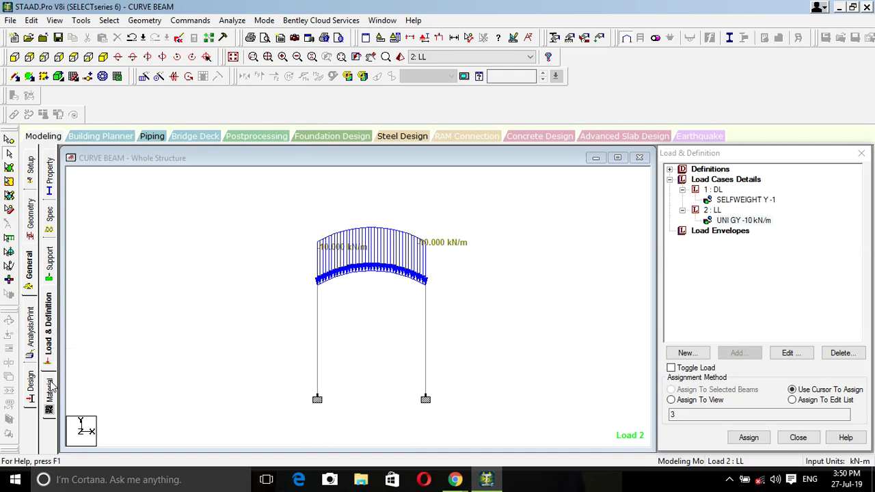
- Add a PERFORM ANALYSIS PRINT ALL command to the model
{"action": "left_click", "coordinate": [32, 336]}
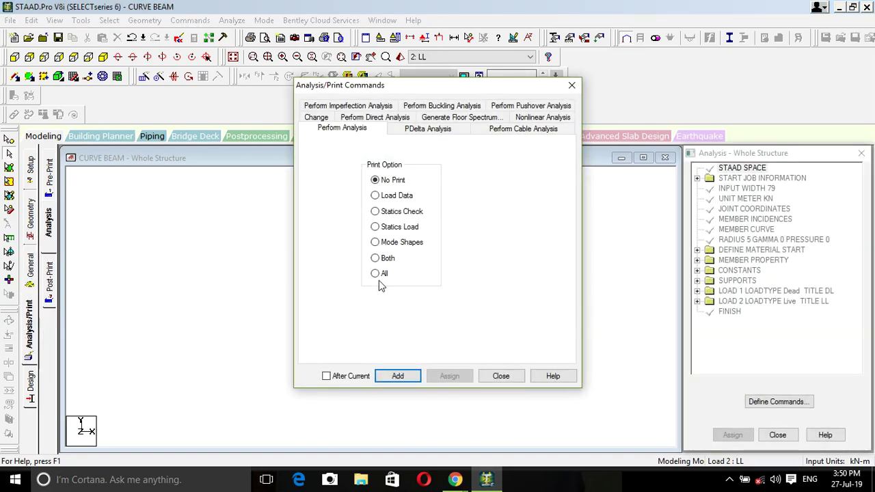
{"action": "left_click", "coordinate": [394, 376]}
{"action": "left_click", "coordinate": [500, 376]}
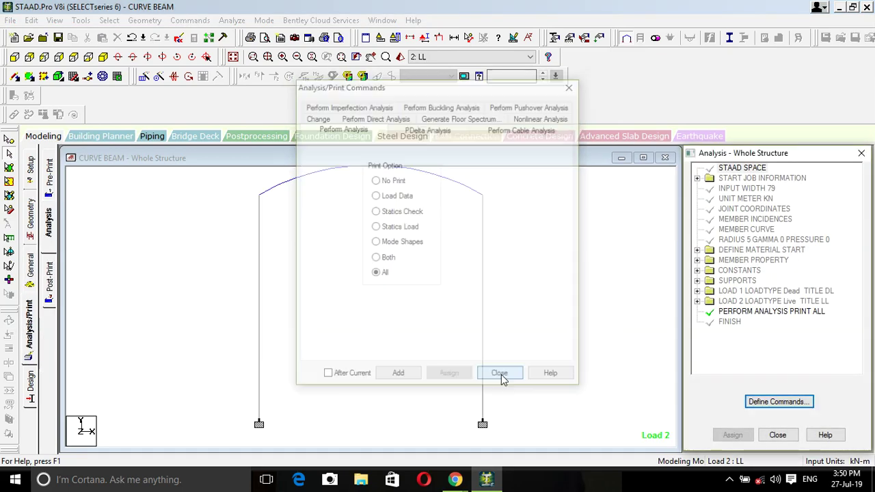
- Save the model and run the analysis to completion with 0 errors and 0 warnings
{"action": "left_click", "coordinate": [231, 19]}
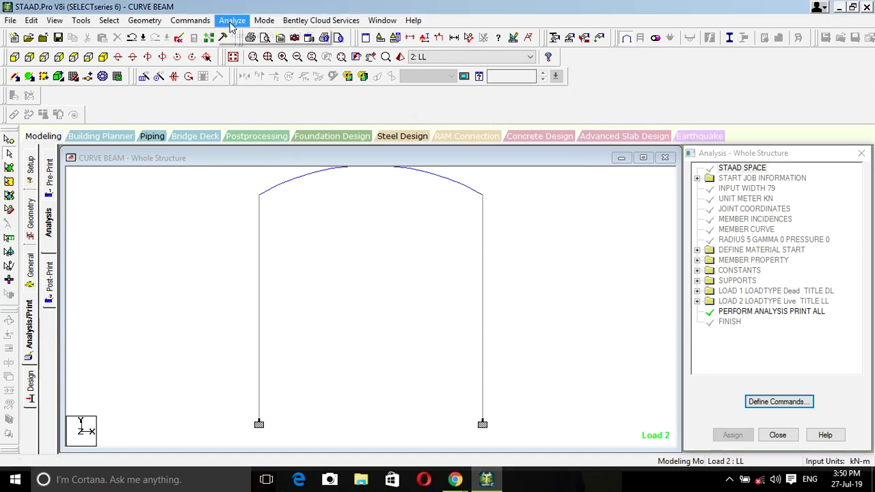
{"action": "left_click", "coordinate": [234, 36]}
{"action": "left_click", "coordinate": [370, 260]}
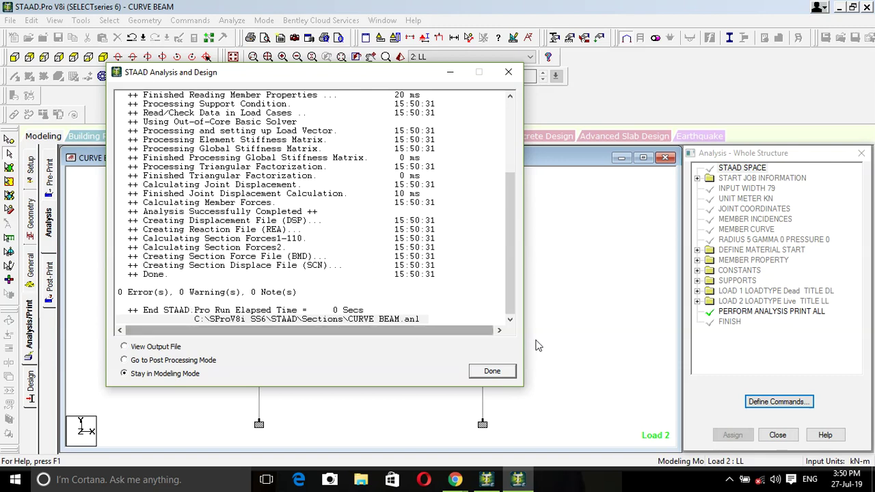
{"action": "left_click", "coordinate": [492, 372]}
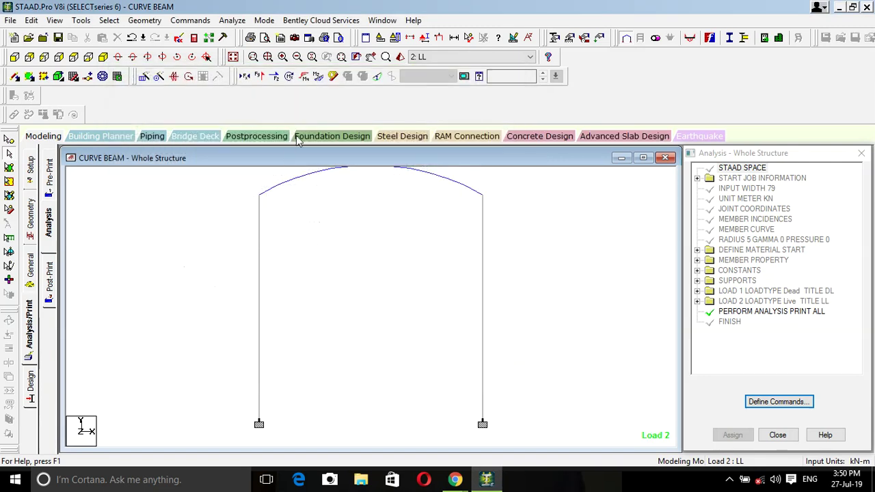
- Display the Shear Y, Shear Z and Axial Force diagrams on the frame
{"action": "left_click", "coordinate": [259, 76]}
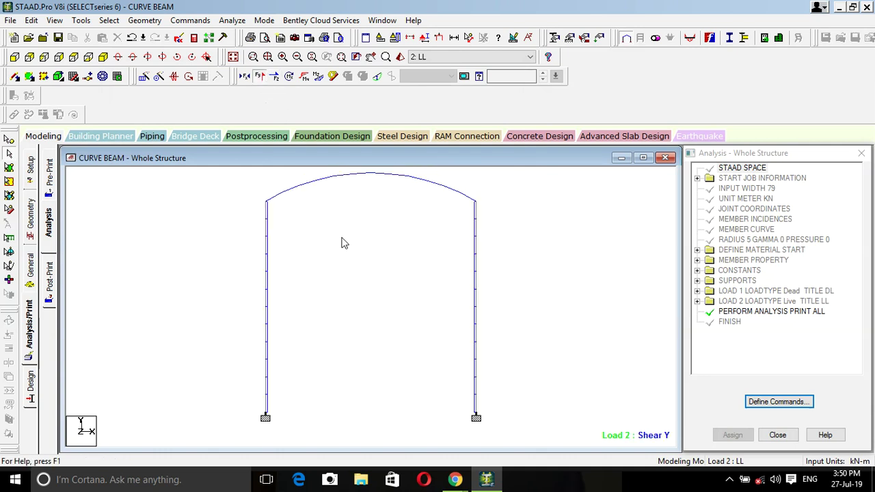
{"action": "scroll", "coordinate": [342, 242], "scroll_direction": "up", "scroll_amount": 2}
{"action": "middle_click_drag", "start_coordinate": [285, 264], "coordinate": [328, 328]}
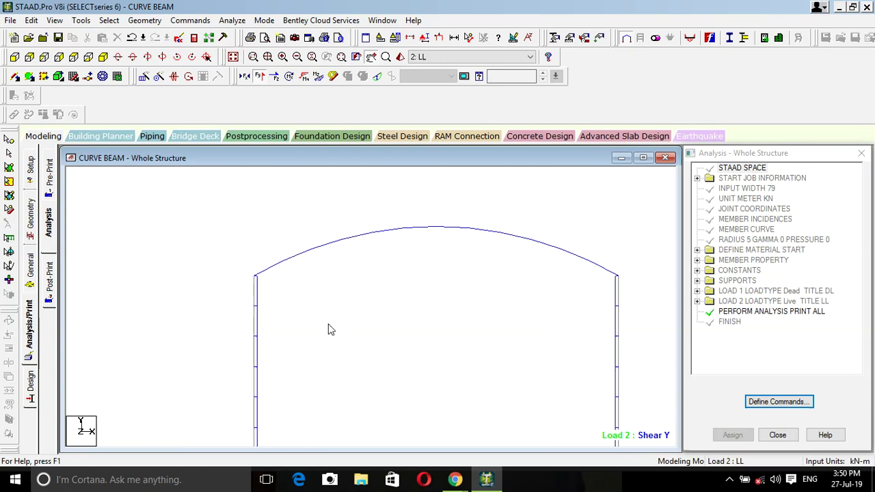
{"action": "left_click", "coordinate": [274, 76]}
{"action": "scroll", "coordinate": [266, 277], "scroll_direction": "up", "scroll_amount": 2}
{"action": "scroll", "coordinate": [267, 277], "scroll_direction": "up", "scroll_amount": 1}
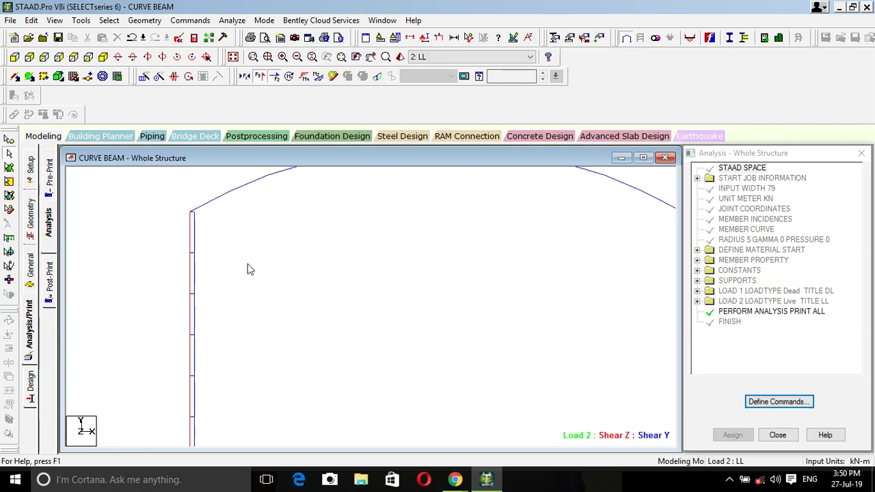
{"action": "left_click", "coordinate": [251, 77]}
{"action": "scroll", "coordinate": [301, 251], "scroll_direction": "down", "scroll_amount": 4}
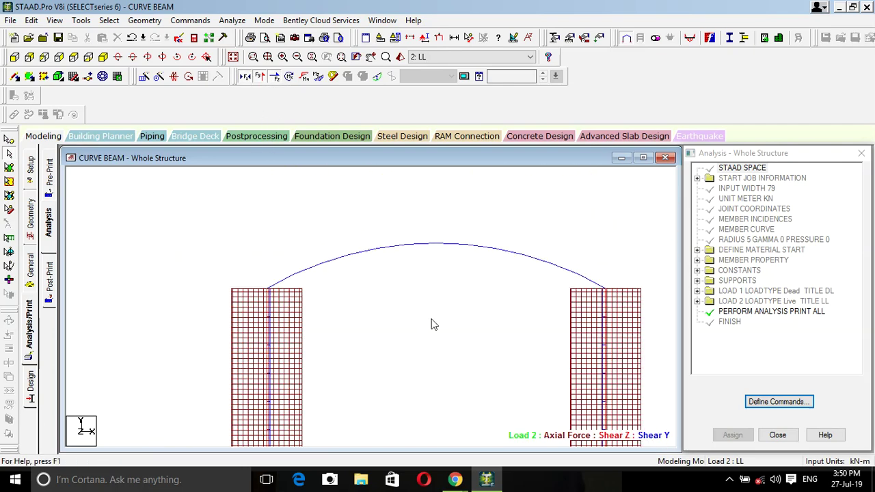
{"action": "scroll", "coordinate": [381, 279], "scroll_direction": "down", "scroll_amount": 3}
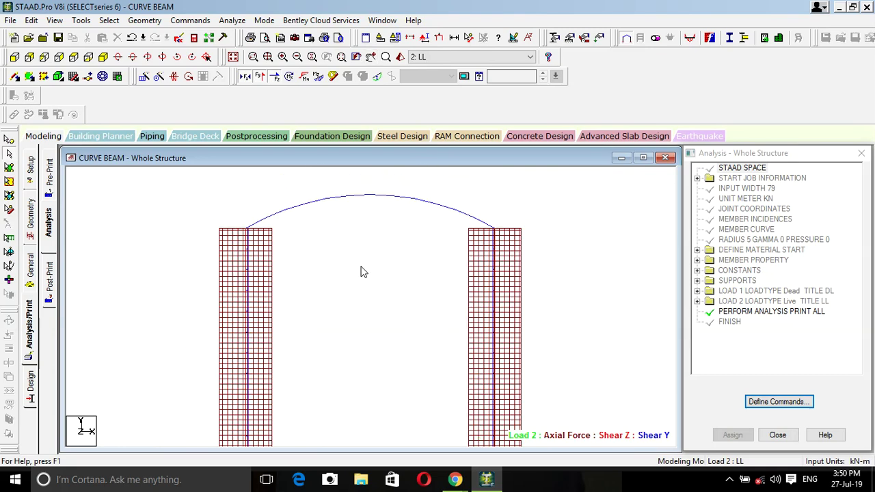
{"action": "scroll", "coordinate": [360, 274], "scroll_direction": "up", "scroll_amount": 1}
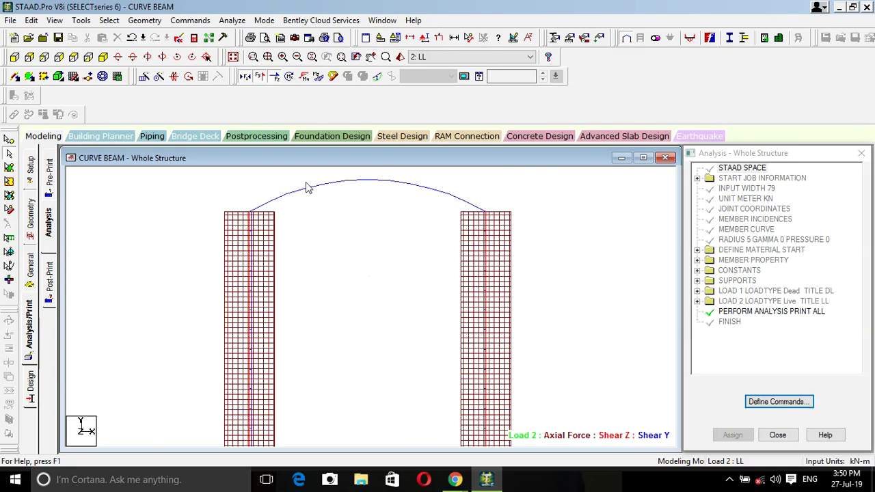
- Replace the axial and shear diagrams with Load 2 Torsion, Bending Y and Bending Z diagrams
{"action": "left_click", "coordinate": [246, 77]}
{"action": "left_click", "coordinate": [259, 76]}
{"action": "left_click", "coordinate": [274, 77]}
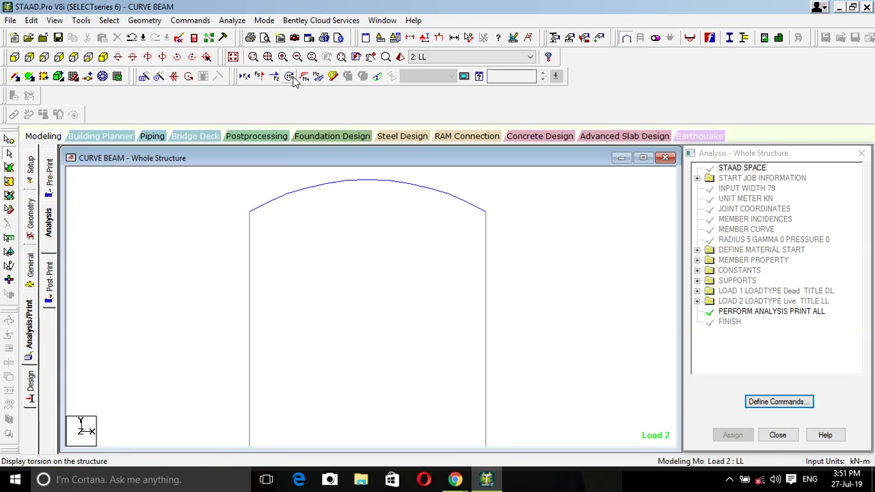
{"action": "left_click", "coordinate": [290, 77]}
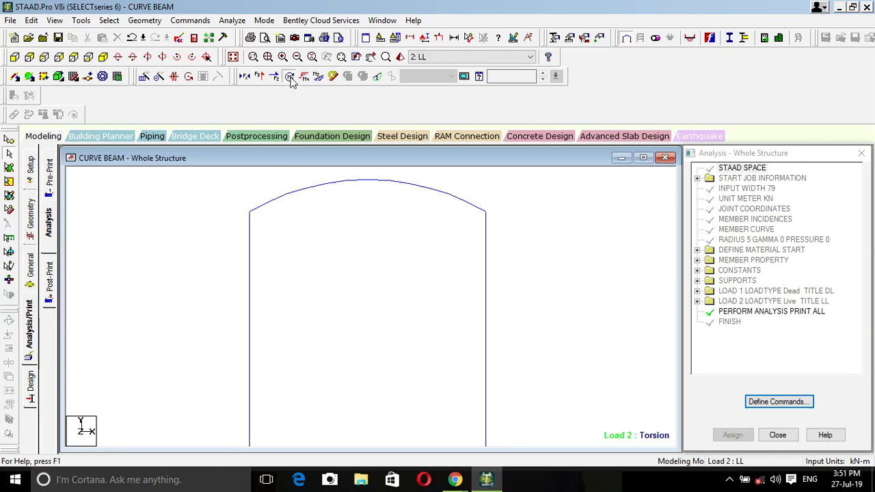
{"action": "scroll", "coordinate": [308, 258], "scroll_direction": "up", "scroll_amount": 2}
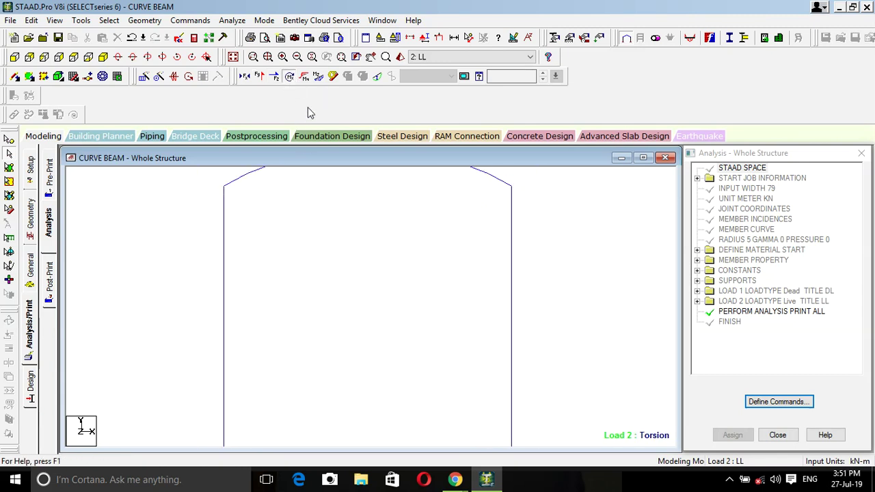
{"action": "left_click", "coordinate": [305, 76]}
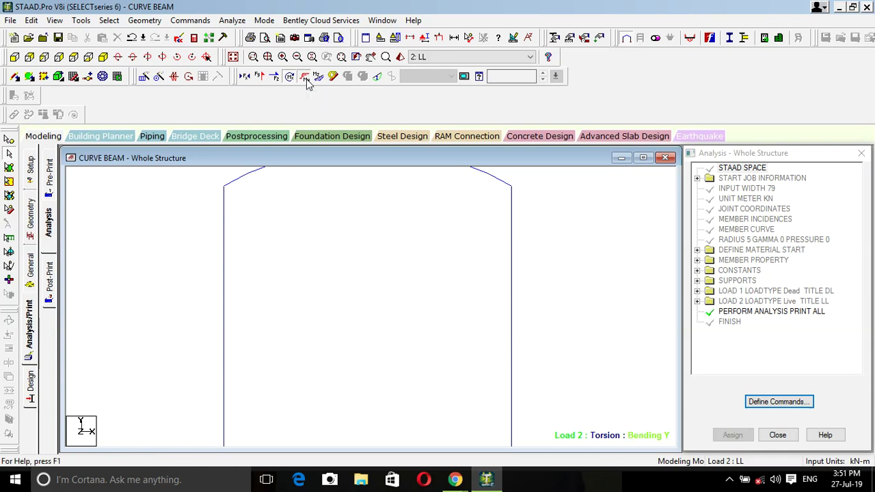
{"action": "scroll", "coordinate": [451, 363], "scroll_direction": "up", "scroll_amount": 1}
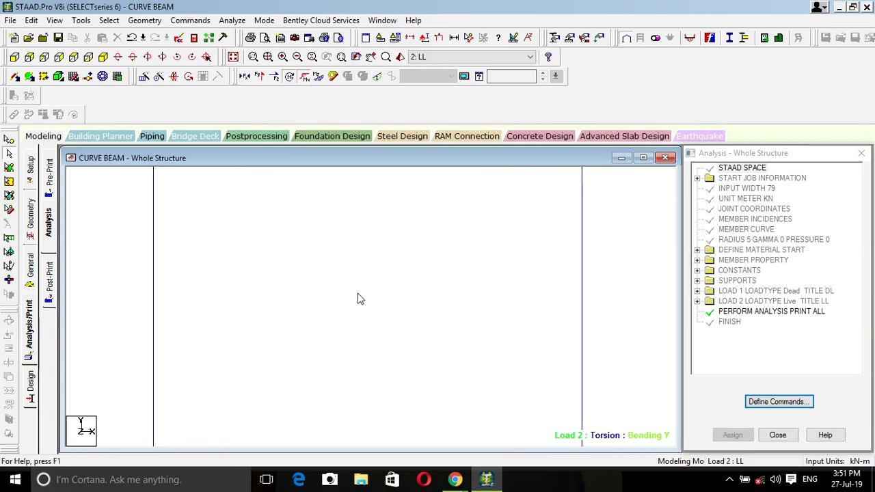
{"action": "scroll", "coordinate": [363, 290], "scroll_direction": "down", "scroll_amount": 1}
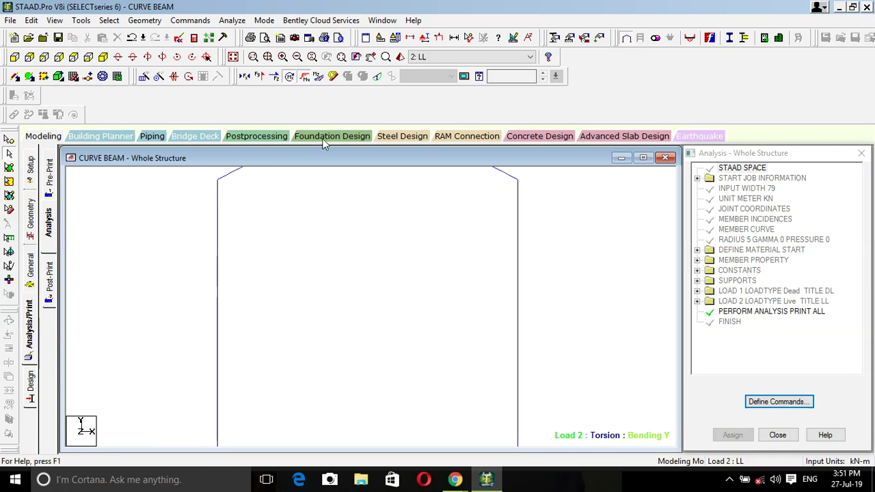
{"action": "left_click", "coordinate": [318, 77]}
- Zoom and pan so the whole arch and both column supports are in view
{"action": "scroll", "coordinate": [240, 276], "scroll_direction": "up", "scroll_amount": 2}
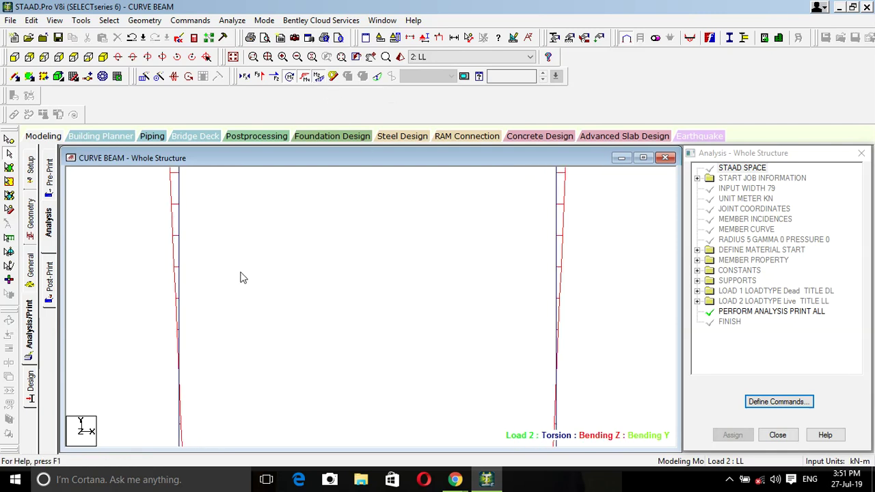
{"action": "scroll", "coordinate": [243, 277], "scroll_direction": "down", "scroll_amount": 1}
{"action": "scroll", "coordinate": [246, 278], "scroll_direction": "down", "scroll_amount": 2}
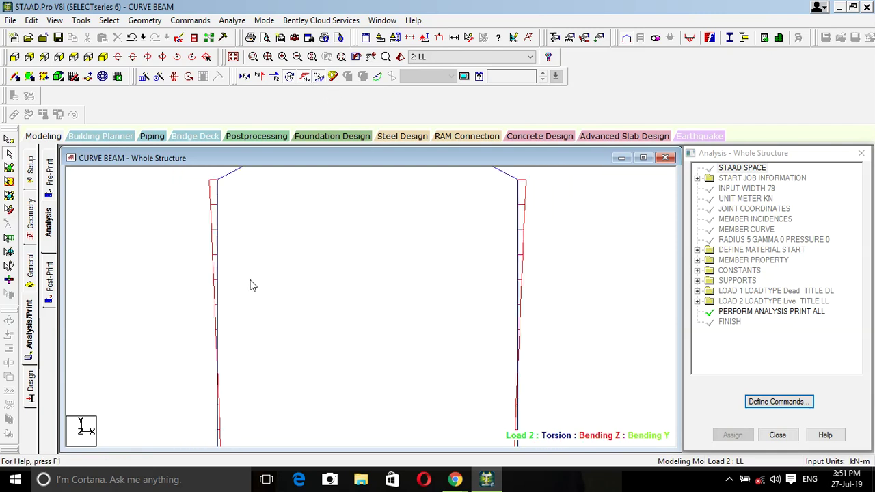
{"action": "middle_click_drag", "start_coordinate": [248, 280], "coordinate": [314, 377]}
{"action": "middle_click_drag", "start_coordinate": [353, 295], "coordinate": [214, 283]}
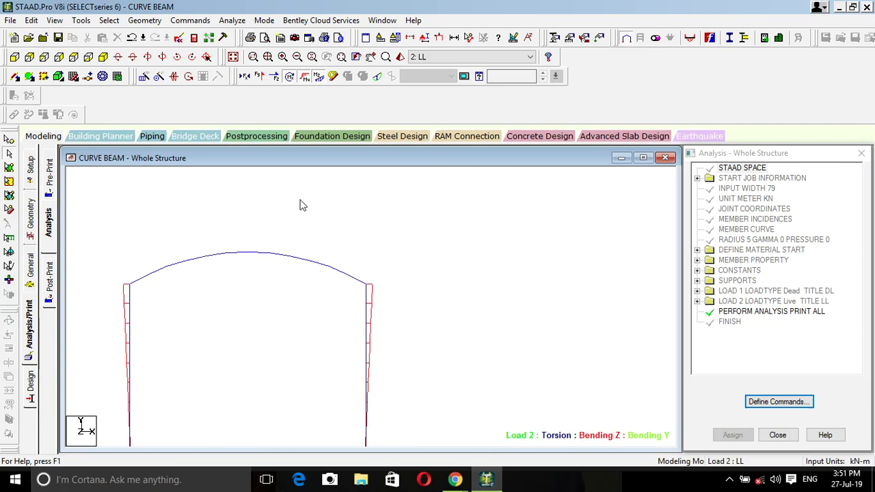
{"action": "middle_click_drag", "start_coordinate": [248, 280], "coordinate": [303, 238]}
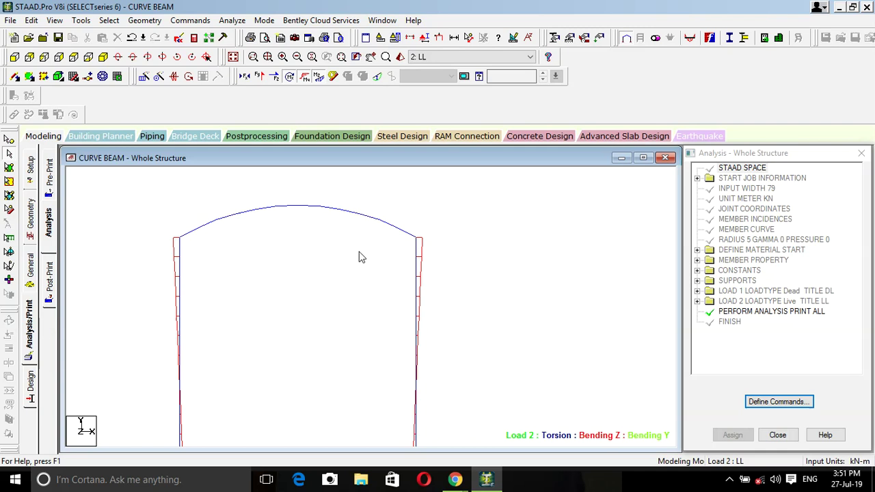
{"action": "scroll", "coordinate": [354, 259], "scroll_direction": "down", "scroll_amount": 1}
{"action": "middle_click_drag", "start_coordinate": [328, 294], "coordinate": [339, 273]}
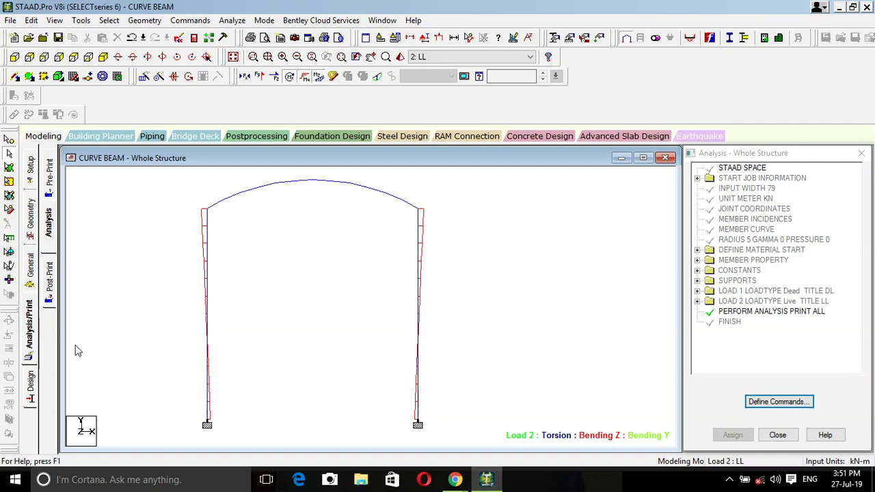
- Switch to concrete design and set the design code to IS456
{"action": "left_click", "coordinate": [30, 387]}
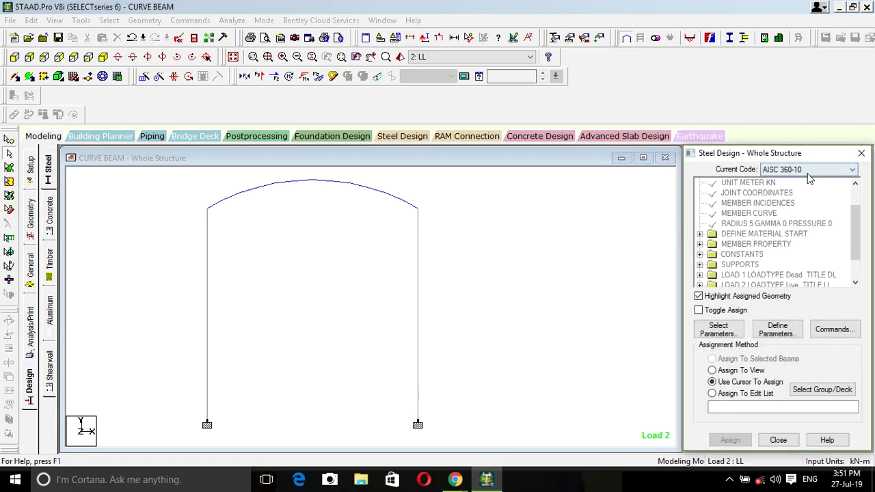
{"action": "left_click", "coordinate": [59, 223]}
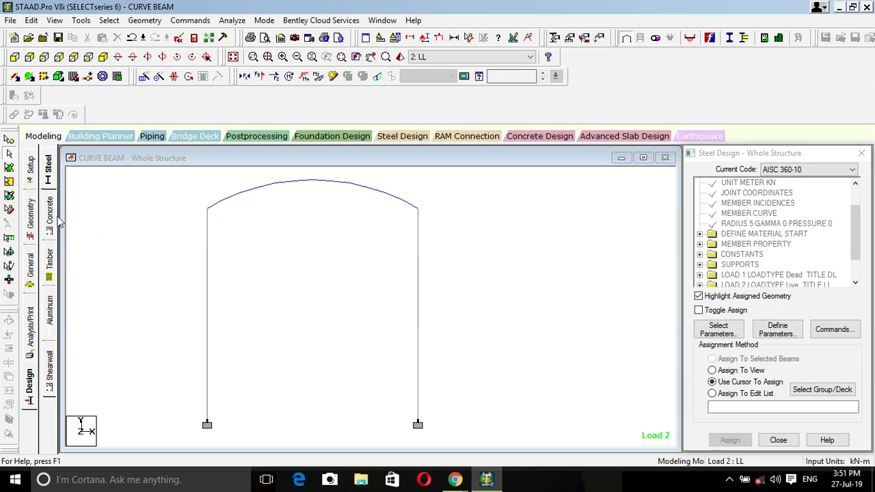
{"action": "left_click", "coordinate": [51, 224]}
{"action": "left_click", "coordinate": [822, 172]}
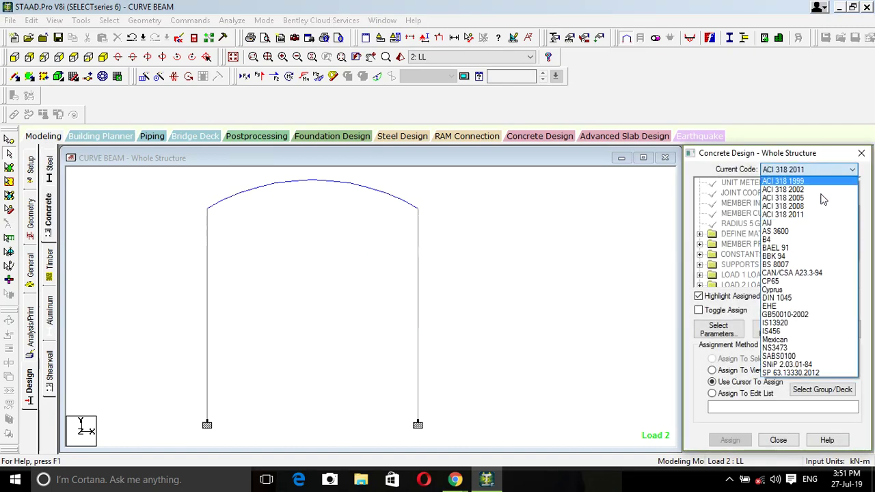
{"action": "left_click", "coordinate": [787, 332]}
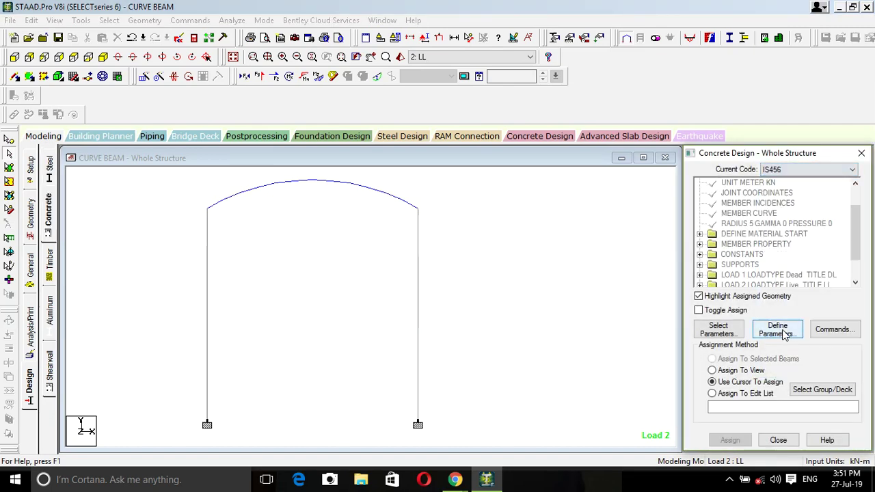
- Add a DESIGN BEAM command and assign it to the curved arch beam
{"action": "left_click", "coordinate": [842, 331]}
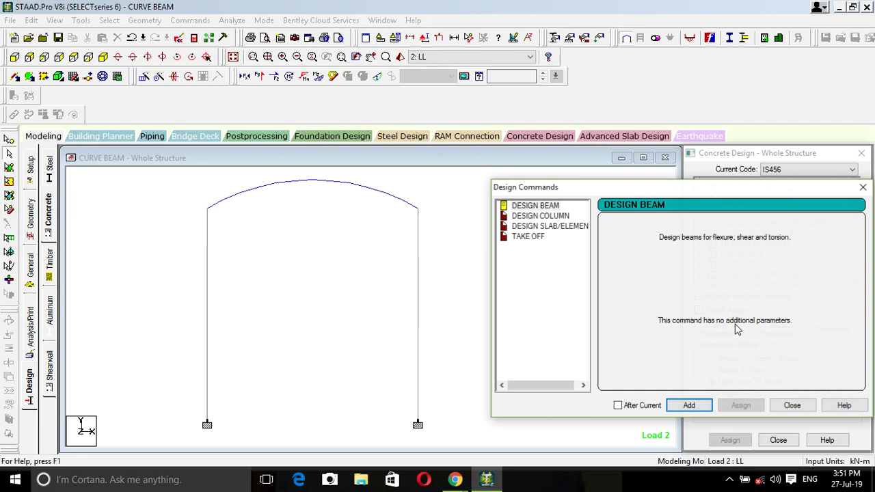
{"action": "left_click", "coordinate": [539, 207]}
{"action": "left_click", "coordinate": [705, 406]}
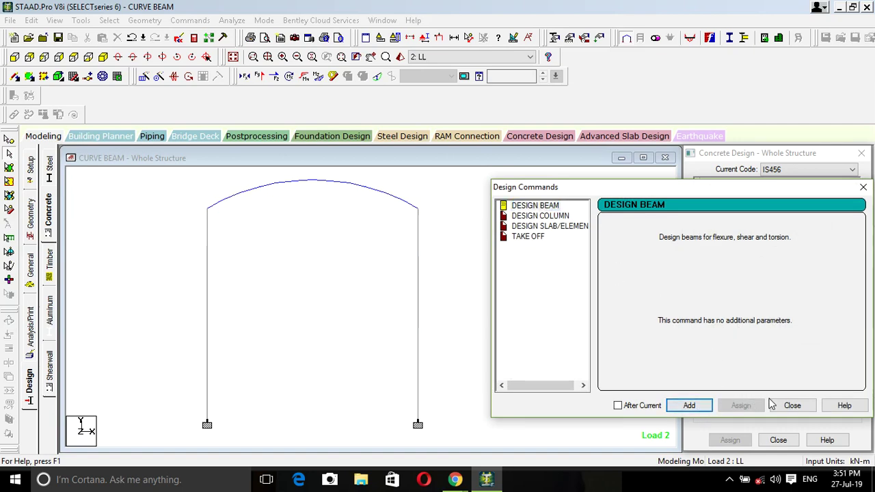
{"action": "left_click", "coordinate": [791, 405]}
{"action": "scroll", "coordinate": [747, 251], "scroll_direction": "down", "scroll_amount": 2}
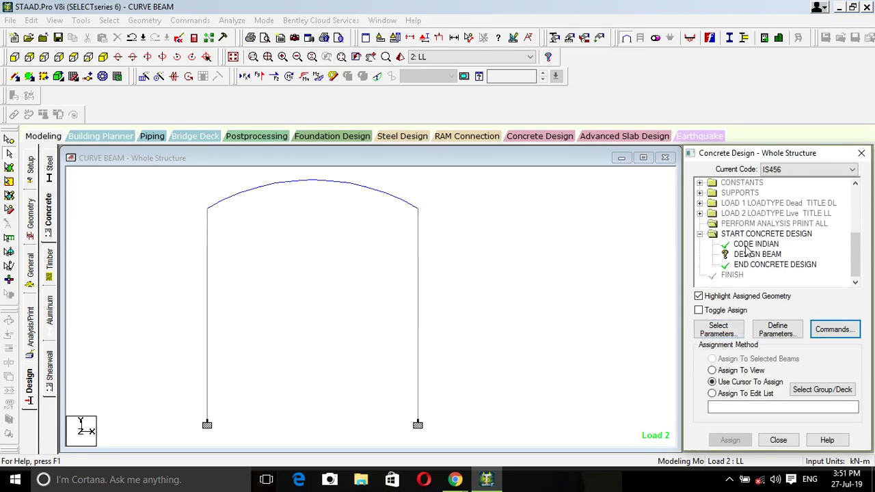
{"action": "left_click", "coordinate": [750, 254]}
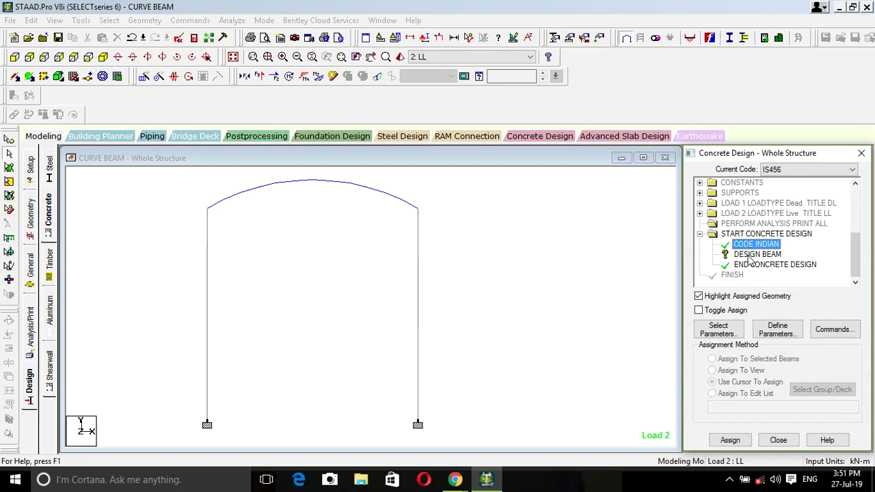
{"action": "left_click", "coordinate": [338, 183]}
{"action": "left_click", "coordinate": [740, 440]}
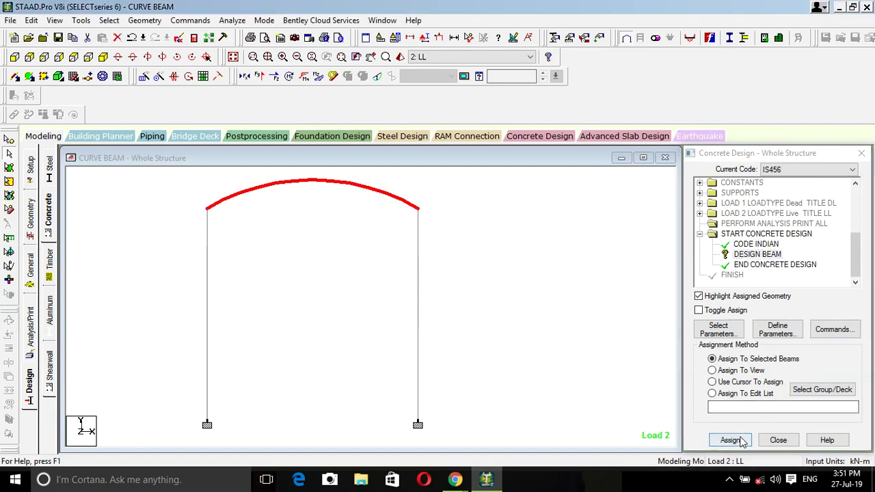
{"action": "left_click", "coordinate": [779, 334]}
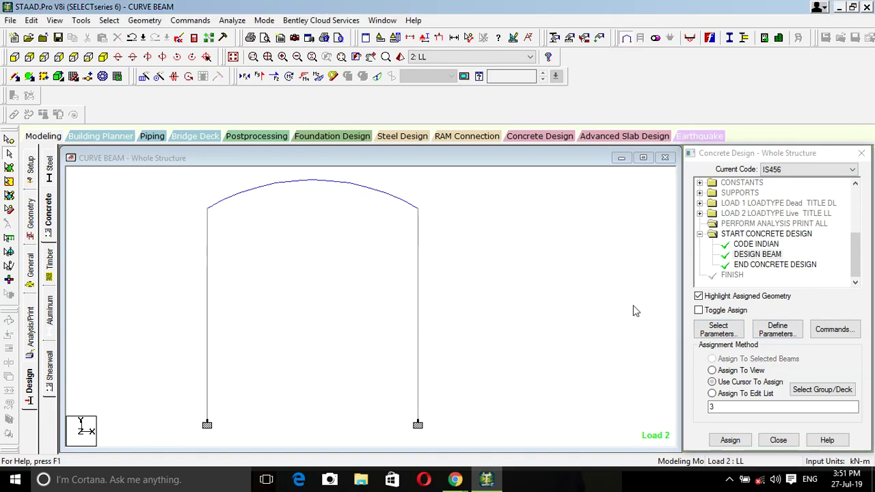
- Add a DESIGN COLUMN command and select both vertical columns for it
{"action": "left_click", "coordinate": [833, 329]}
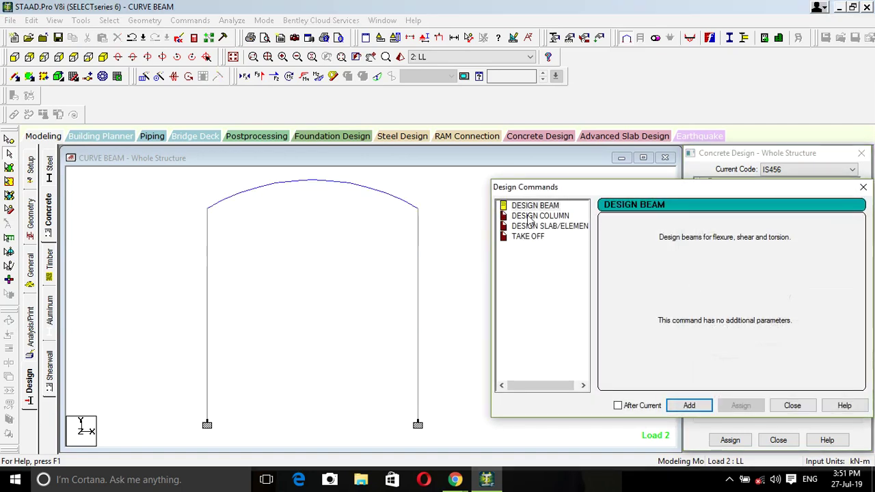
{"action": "left_click", "coordinate": [543, 216]}
{"action": "left_click", "coordinate": [689, 406]}
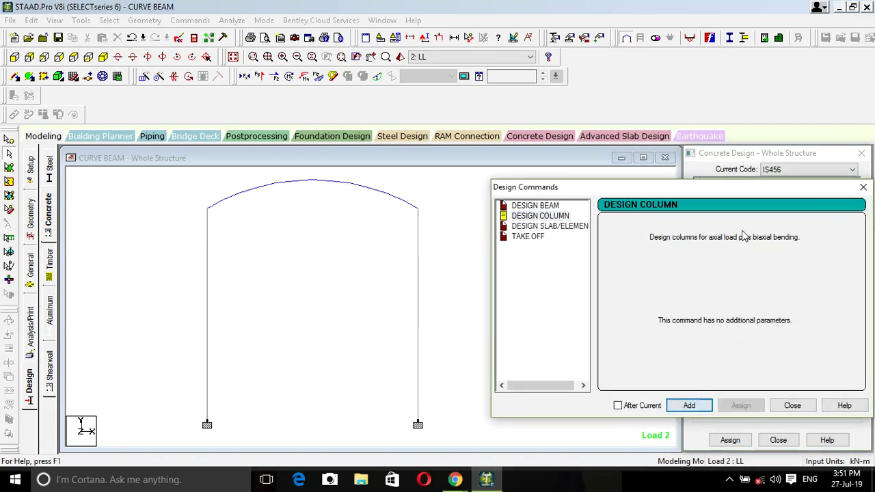
{"action": "left_click", "coordinate": [793, 406]}
{"action": "scroll", "coordinate": [766, 258], "scroll_direction": "down", "scroll_amount": 3}
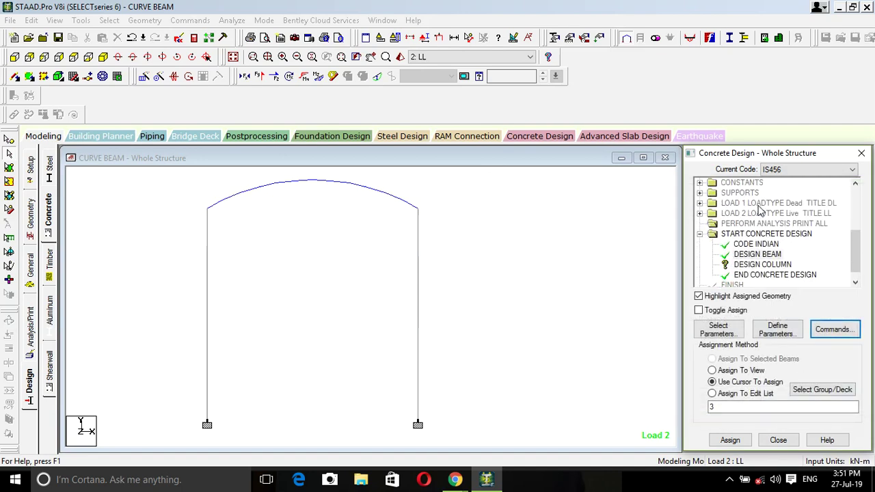
{"action": "left_click", "coordinate": [764, 254]}
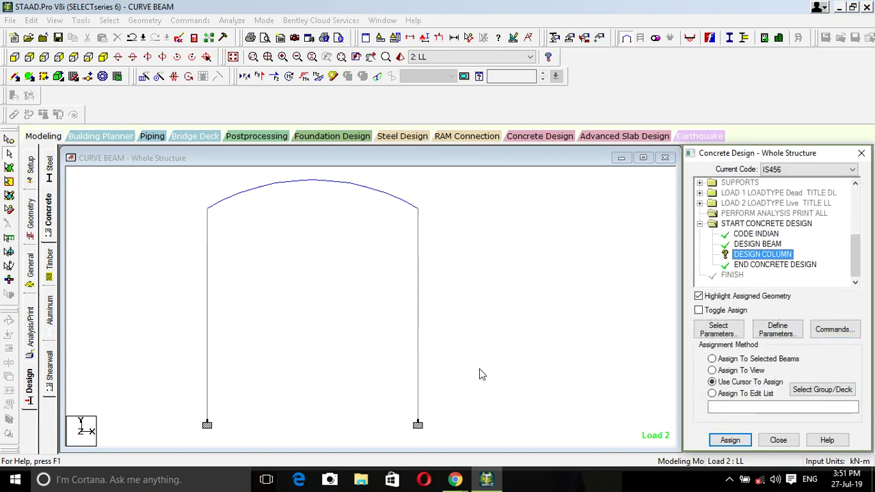
{"action": "left_click_drag", "start_coordinate": [480, 369], "coordinate": [171, 276]}
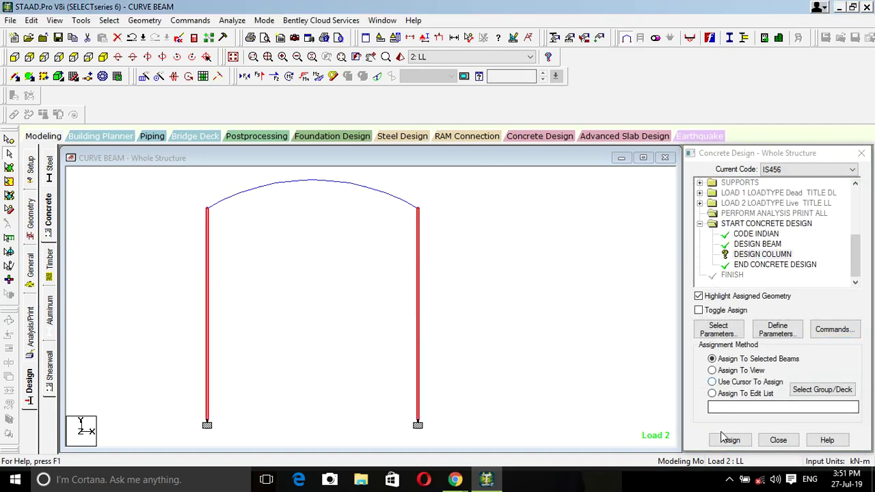